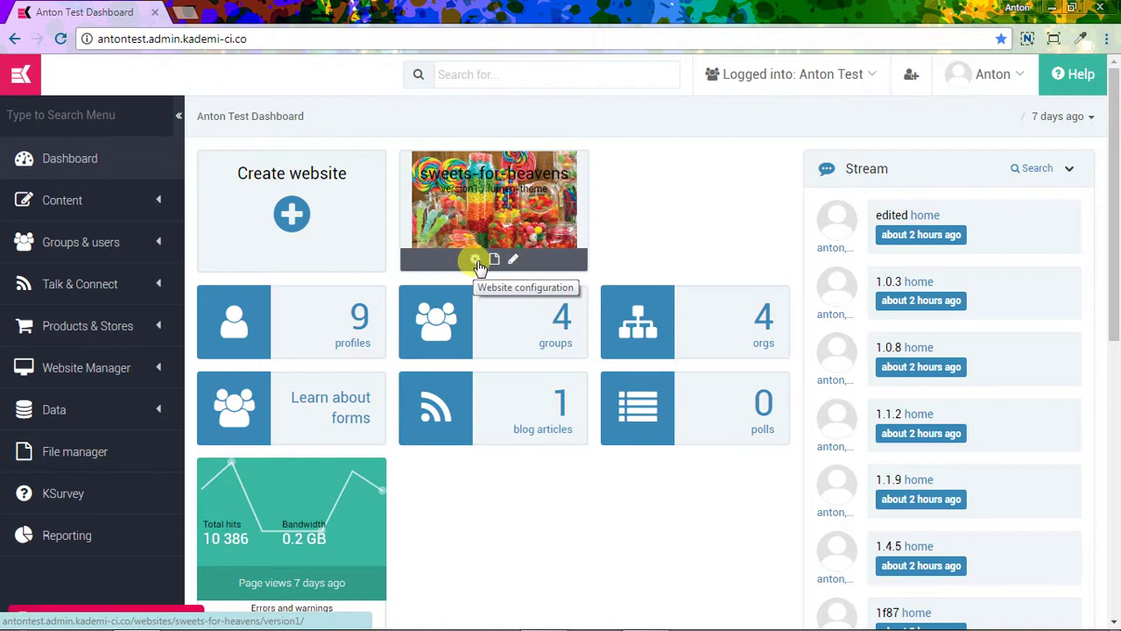
Open the sweets-for-heavens website configuration and go to the marketplace to find more apps for it.
{"action": "left_click", "coordinate": [477, 263]}
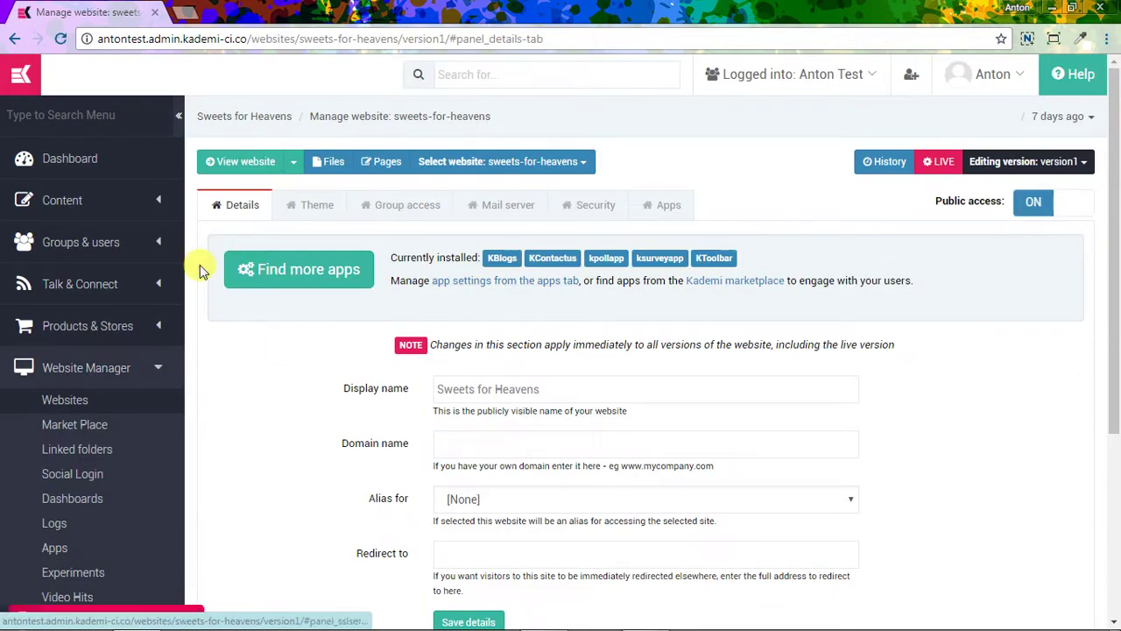
{"action": "left_click", "coordinate": [308, 269]}
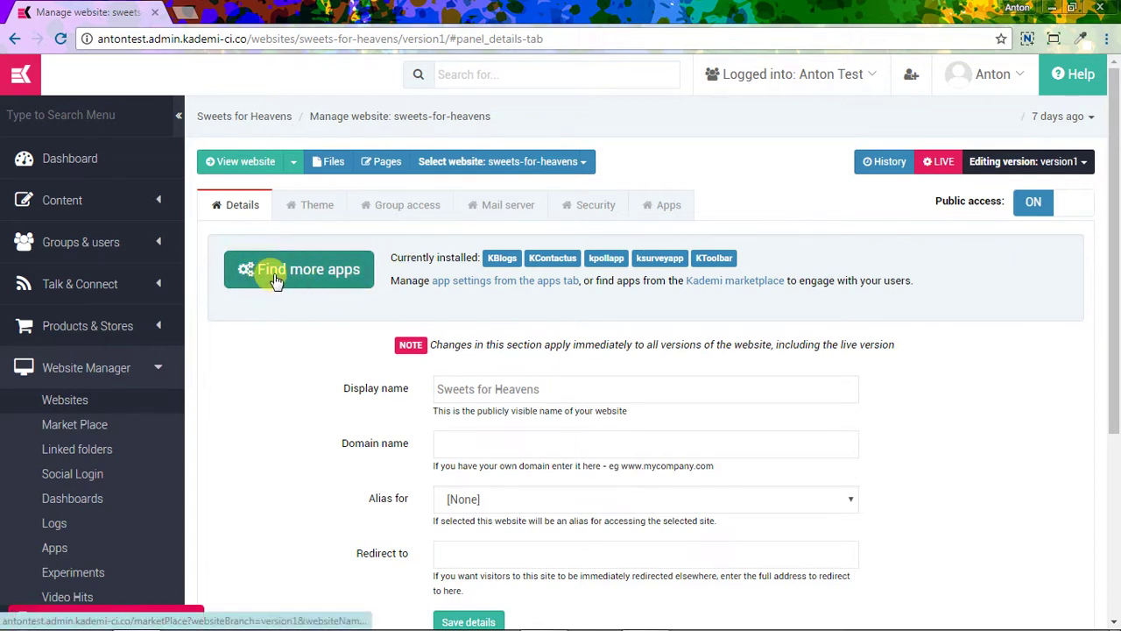
{"action": "left_click", "coordinate": [327, 270]}
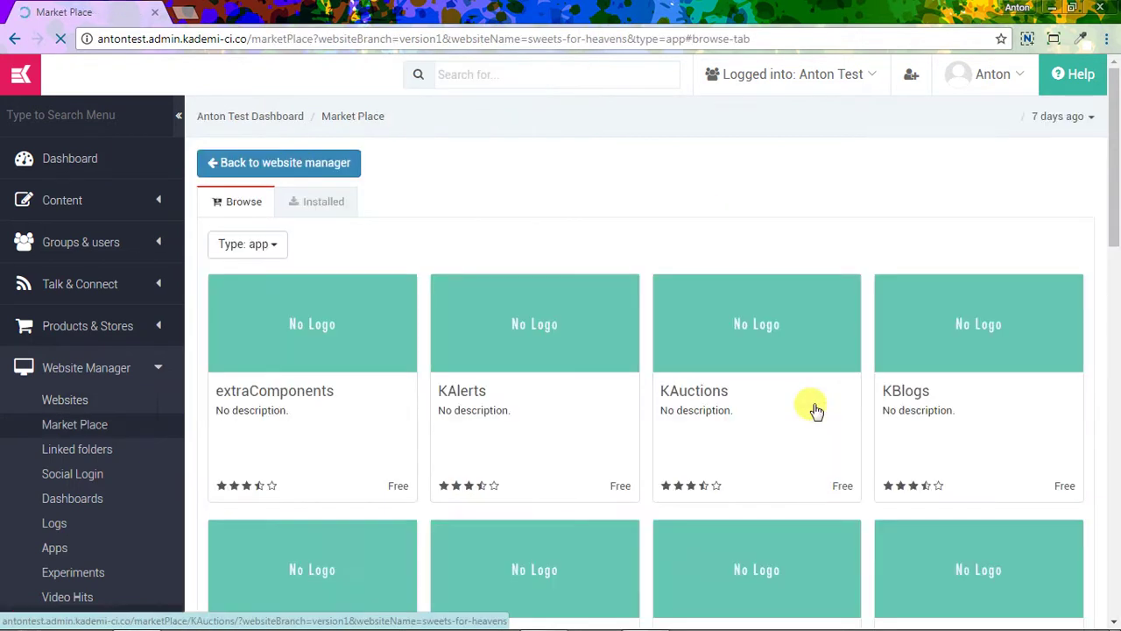
Find ksurveyapp among the marketplace apps and enable it in sweets-for-heavens, confirming the installation.
{"action": "scroll", "coordinate": [780, 383], "scroll_direction": "down", "scroll_amount": 10}
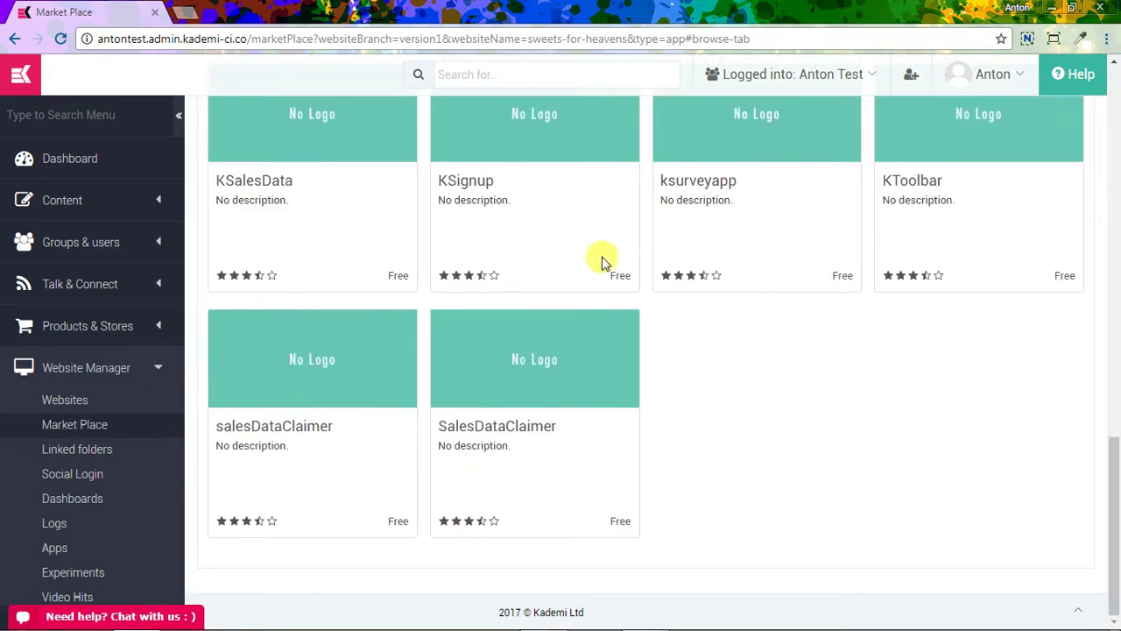
{"action": "scroll", "coordinate": [744, 193], "scroll_direction": "up", "scroll_amount": 1}
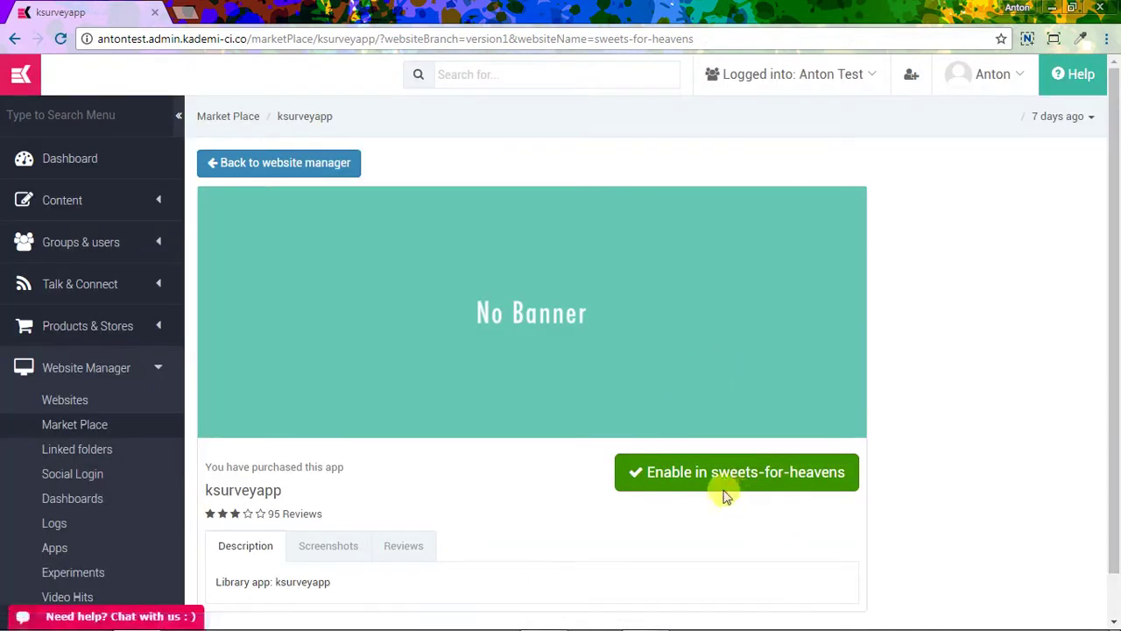
{"action": "left_click", "coordinate": [726, 479]}
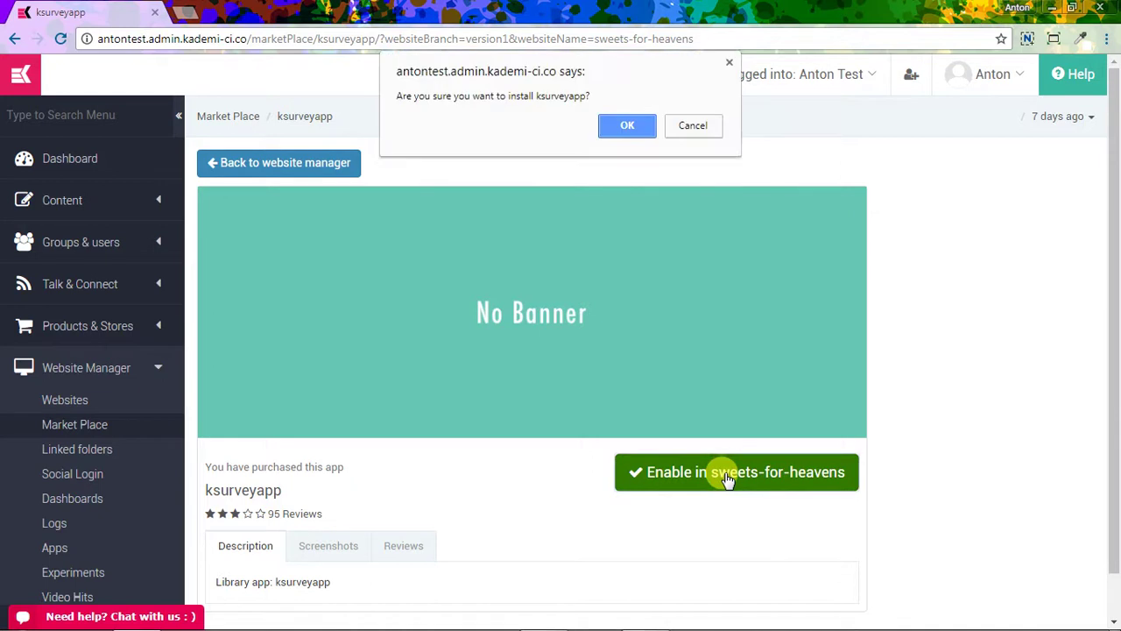
{"action": "left_click", "coordinate": [627, 127]}
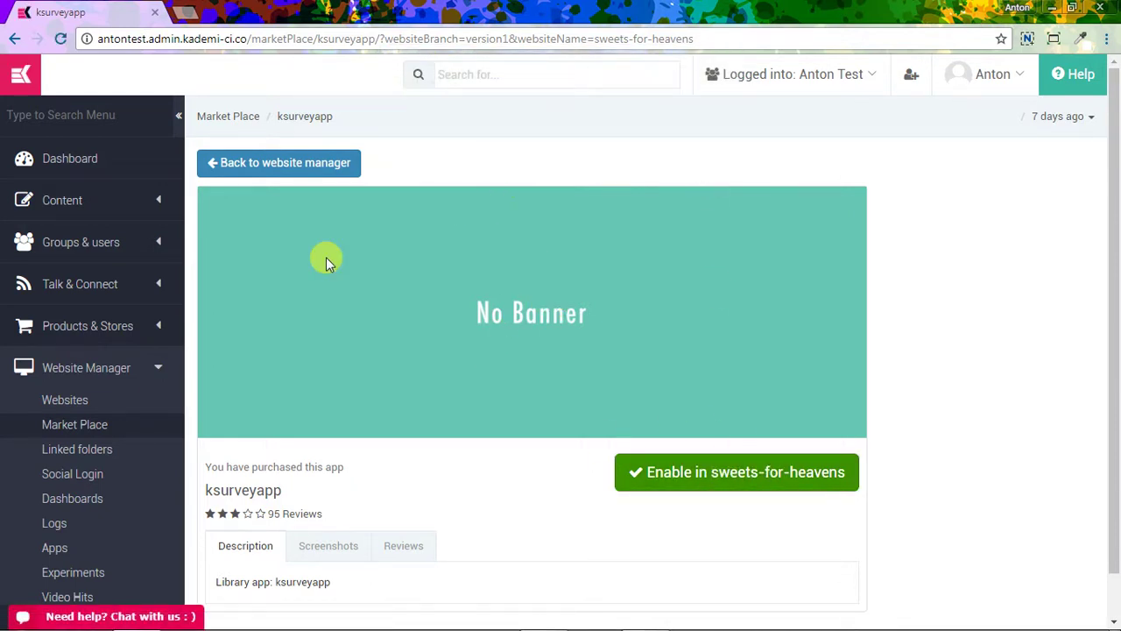
Go to the KSurvey section and start adding a new survey.
{"action": "scroll", "coordinate": [85, 377], "scroll_direction": "down", "scroll_amount": 3}
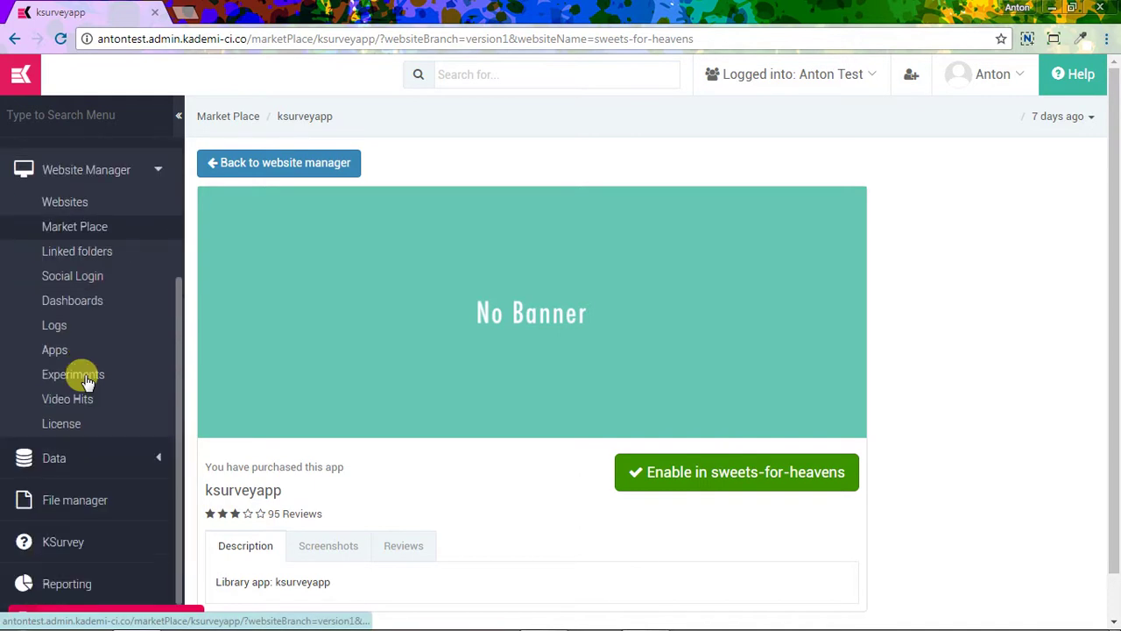
{"action": "left_click", "coordinate": [54, 544]}
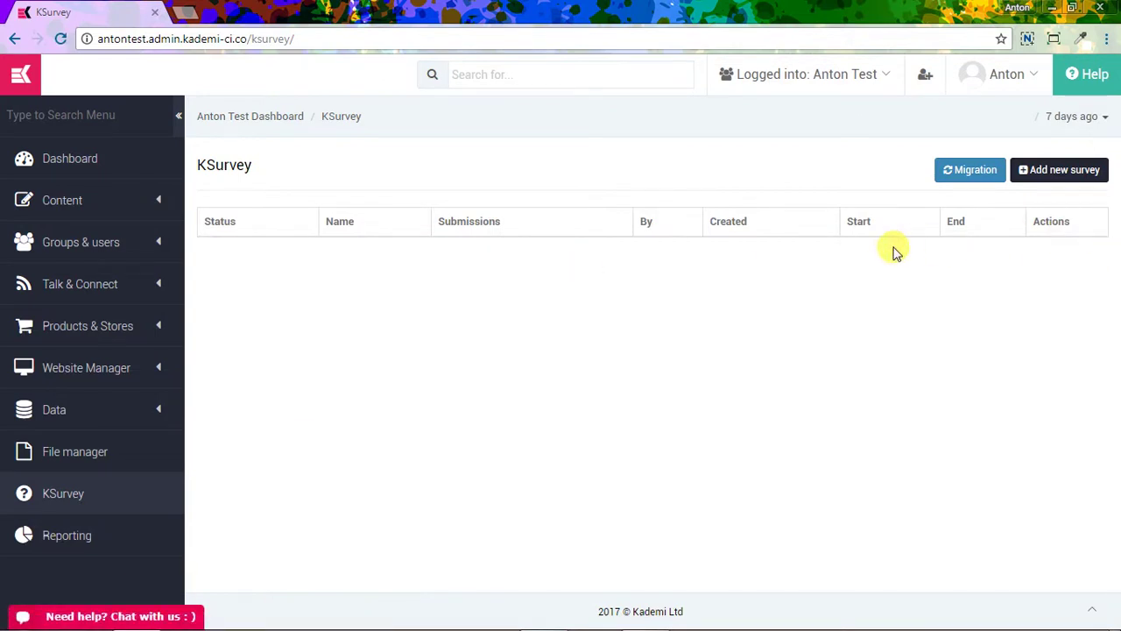
{"action": "left_click", "coordinate": [1052, 180]}
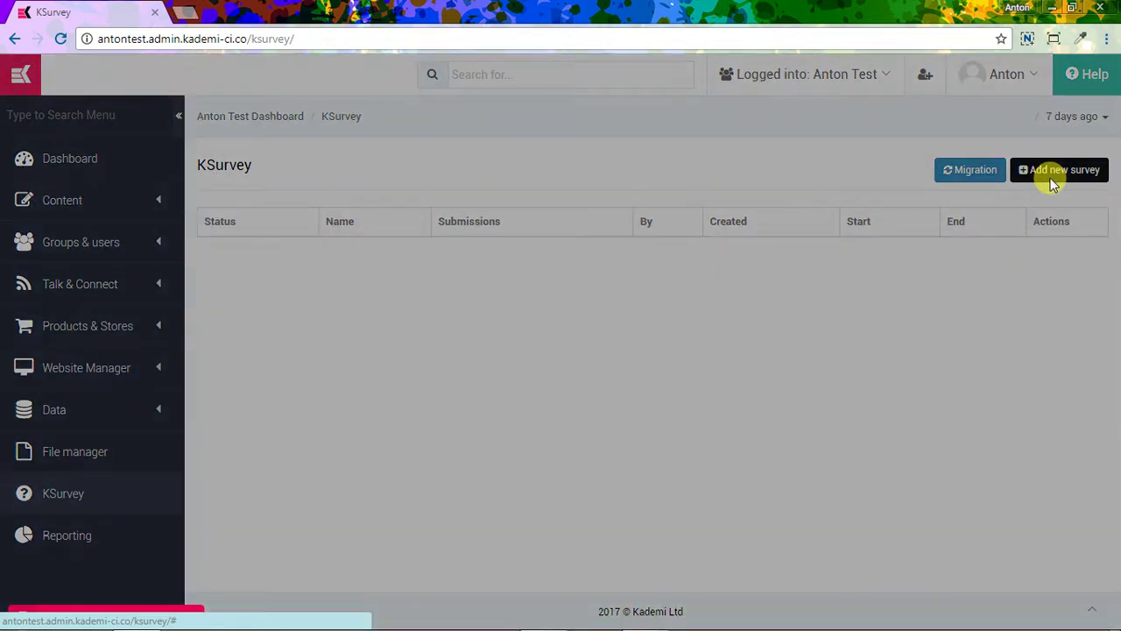
Copy "Favourite sweets 1" from the Survey doc in Word and paste it as the new survey's name.
{"action": "left_click", "coordinate": [546, 613]}
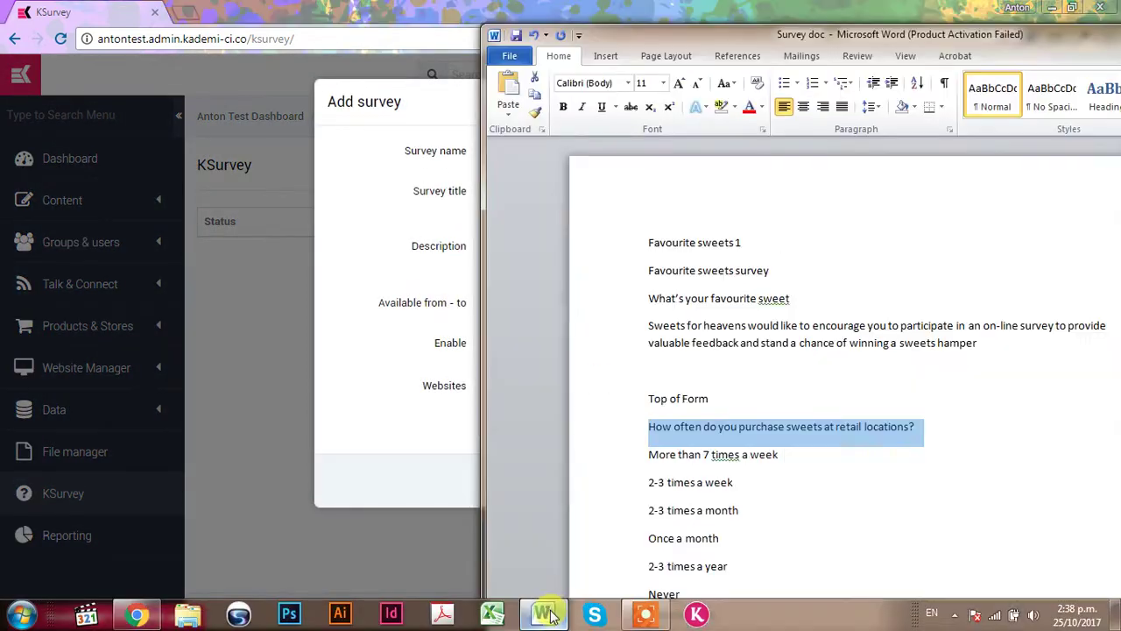
{"action": "left_click_drag", "start_coordinate": [610, 44], "coordinate": [860, 42]}
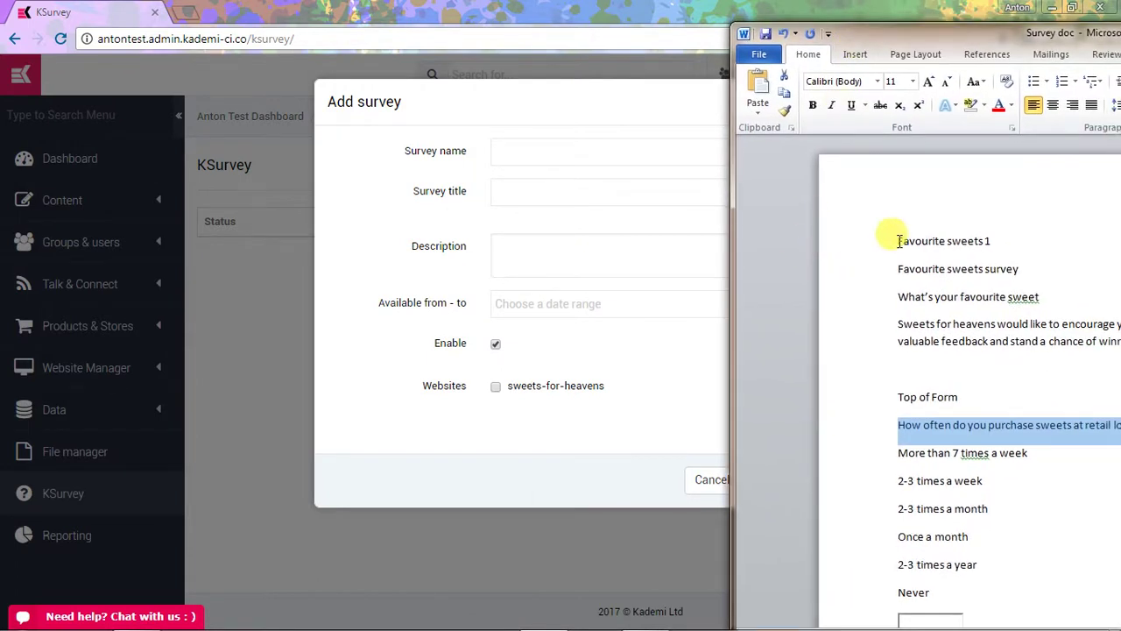
{"action": "left_click_drag", "start_coordinate": [895, 242], "coordinate": [970, 245]}
{"action": "key", "text": "ctrl+c"}
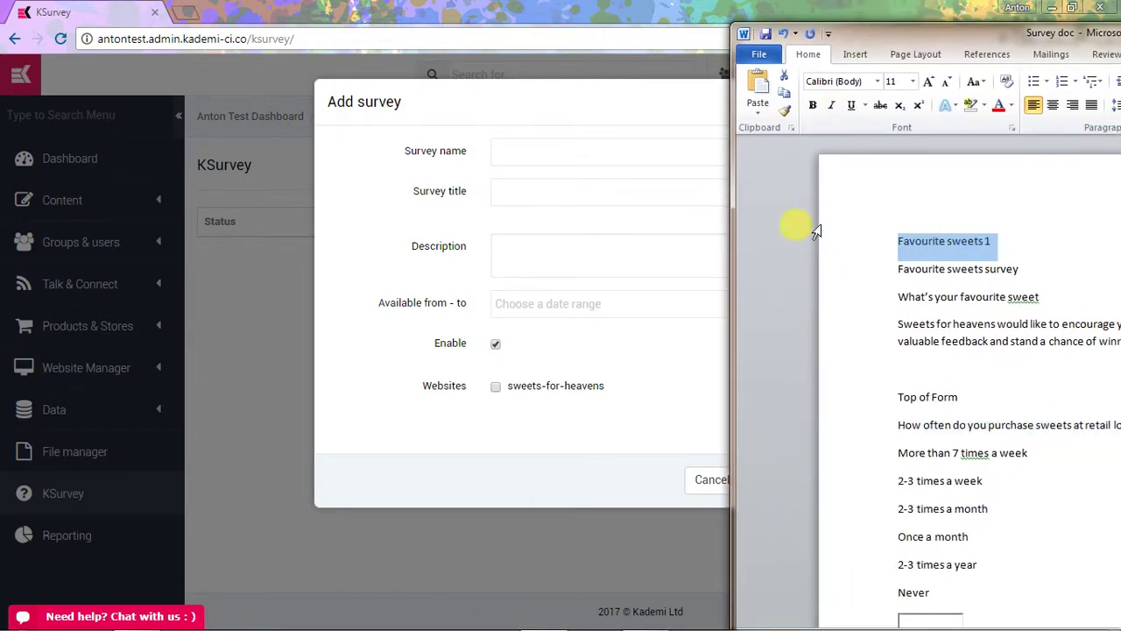
{"action": "left_click", "coordinate": [508, 150]}
{"action": "key", "text": "ctrl+v"}
{"action": "left_click", "coordinate": [565, 176]}
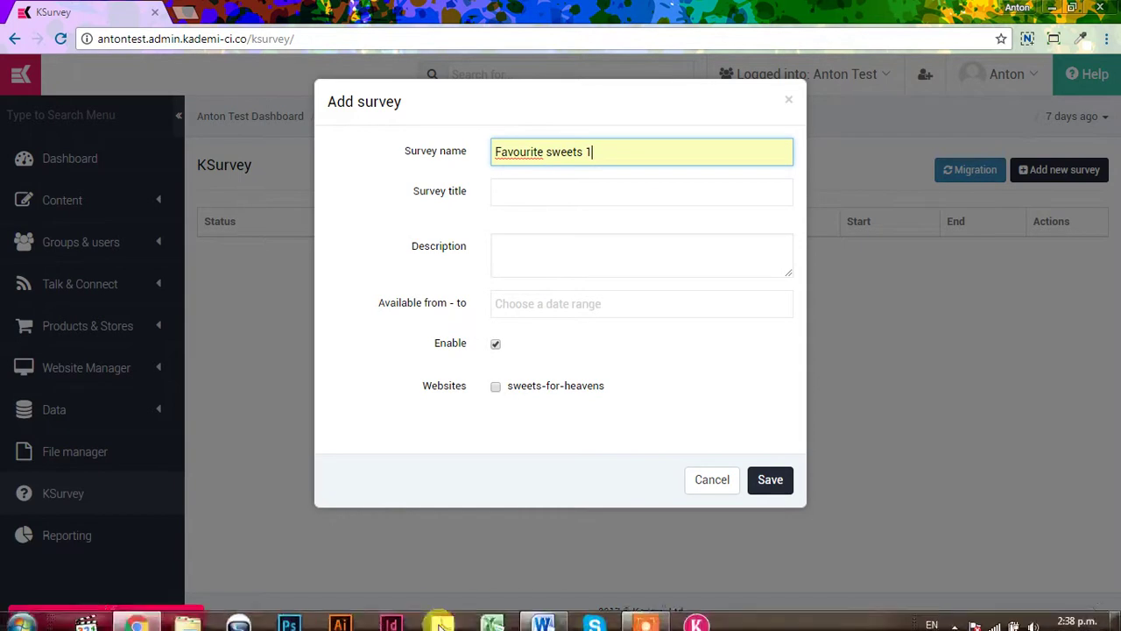
Copy "Favourite sweets survey" from the Word document and paste it as the survey title.
{"action": "left_click", "coordinate": [541, 613]}
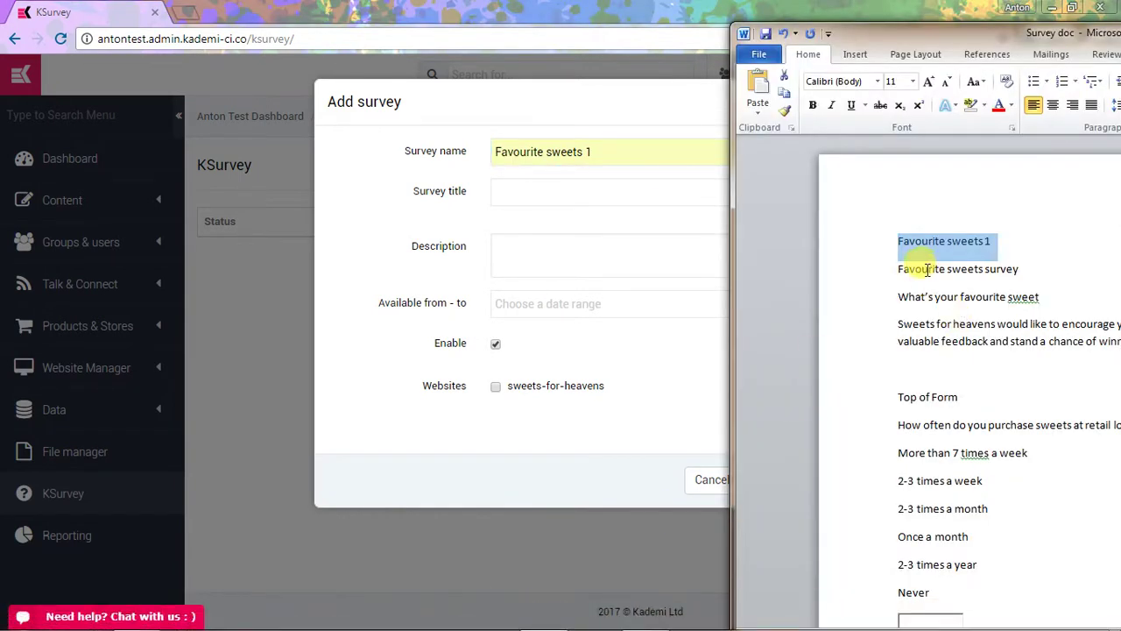
{"action": "left_click_drag", "start_coordinate": [897, 270], "coordinate": [1007, 265]}
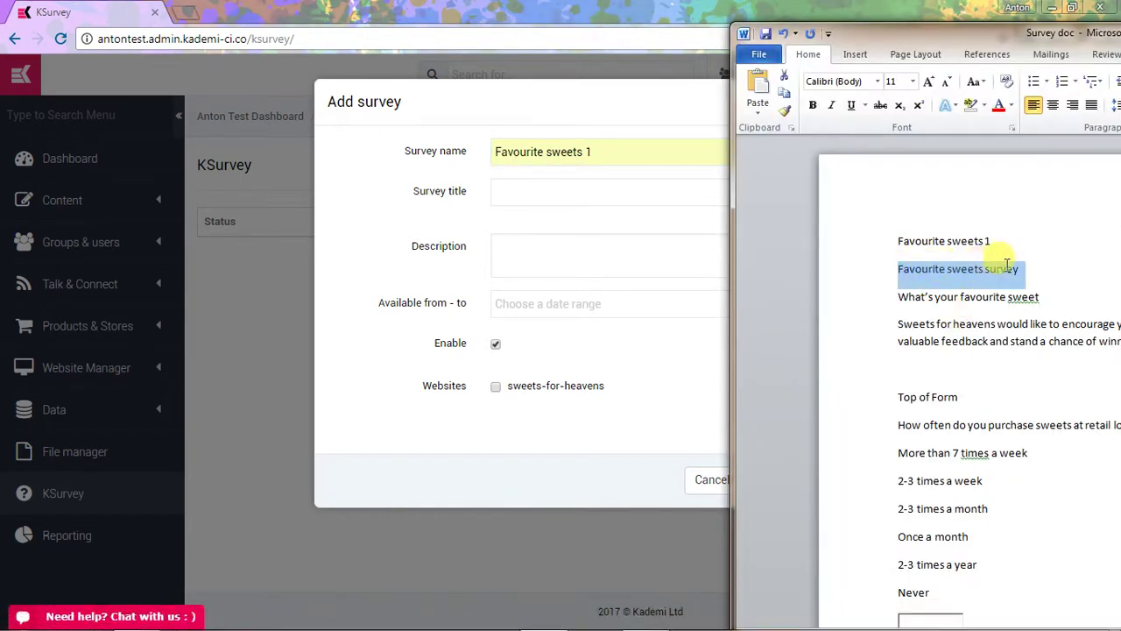
{"action": "left_click", "coordinate": [516, 196]}
{"action": "key", "text": "ctrl+v"}
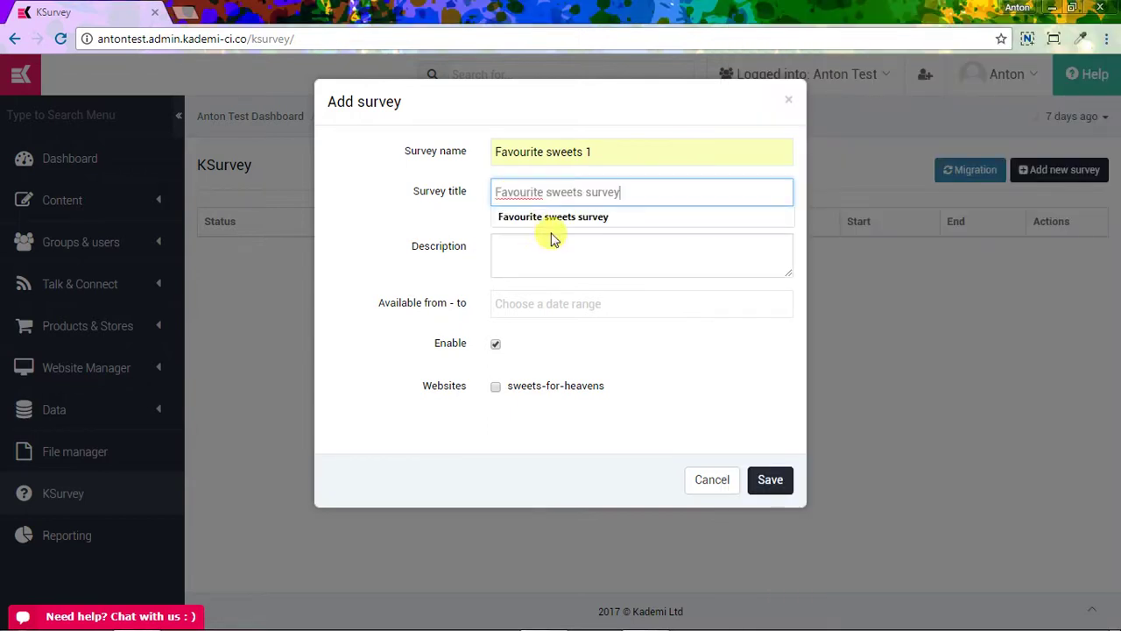
{"action": "left_click", "coordinate": [420, 228]}
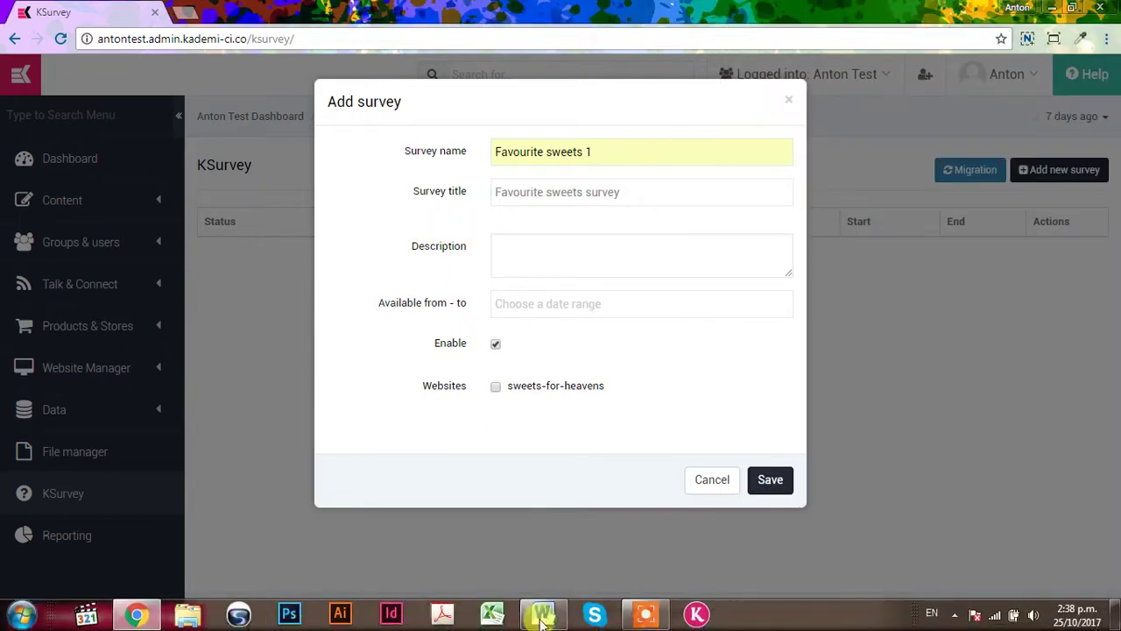
Copy the paragraph starting "Sweets for heavens would like to encourage you" from the Word document into the survey description.
{"action": "left_click", "coordinate": [545, 614]}
{"action": "left_click_drag", "start_coordinate": [895, 324], "coordinate": [1110, 385]}
{"action": "left_click_drag", "start_coordinate": [906, 34], "coordinate": [569, 42]}
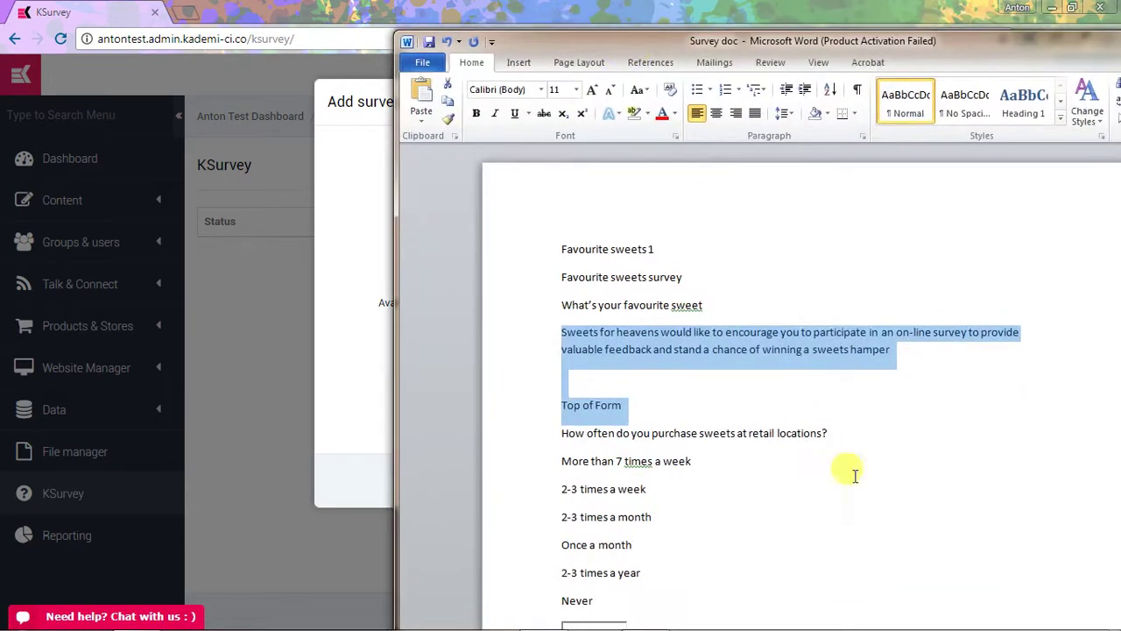
{"action": "left_click", "coordinate": [892, 377]}
{"action": "left_click_drag", "start_coordinate": [892, 348], "coordinate": [565, 330]}
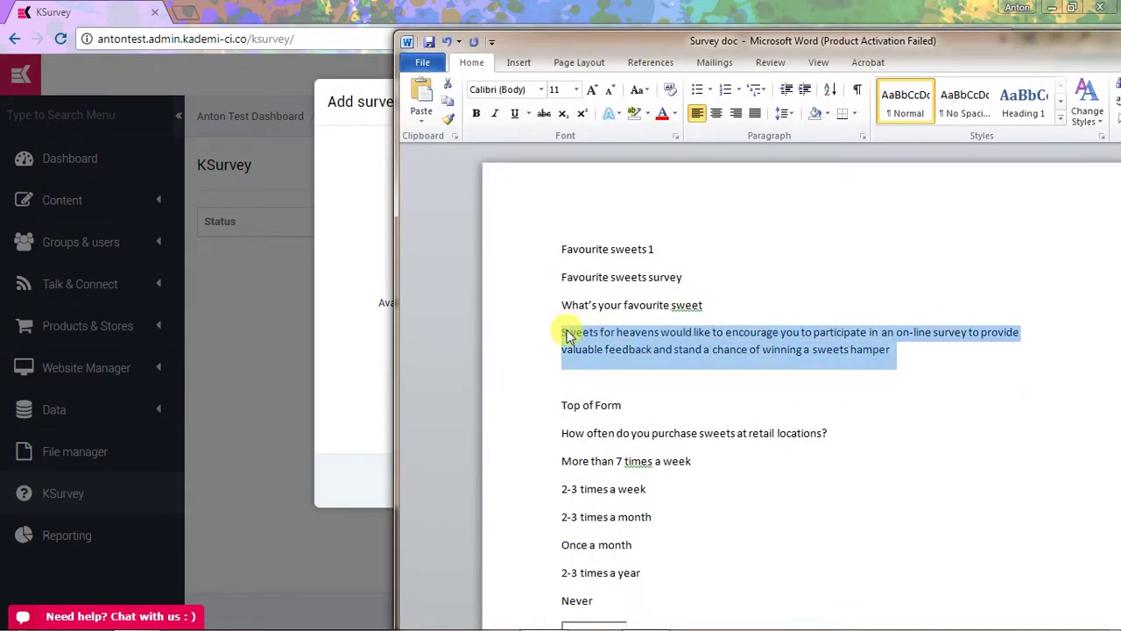
{"action": "left_click", "coordinate": [557, 30]}
{"action": "left_click", "coordinate": [529, 251]}
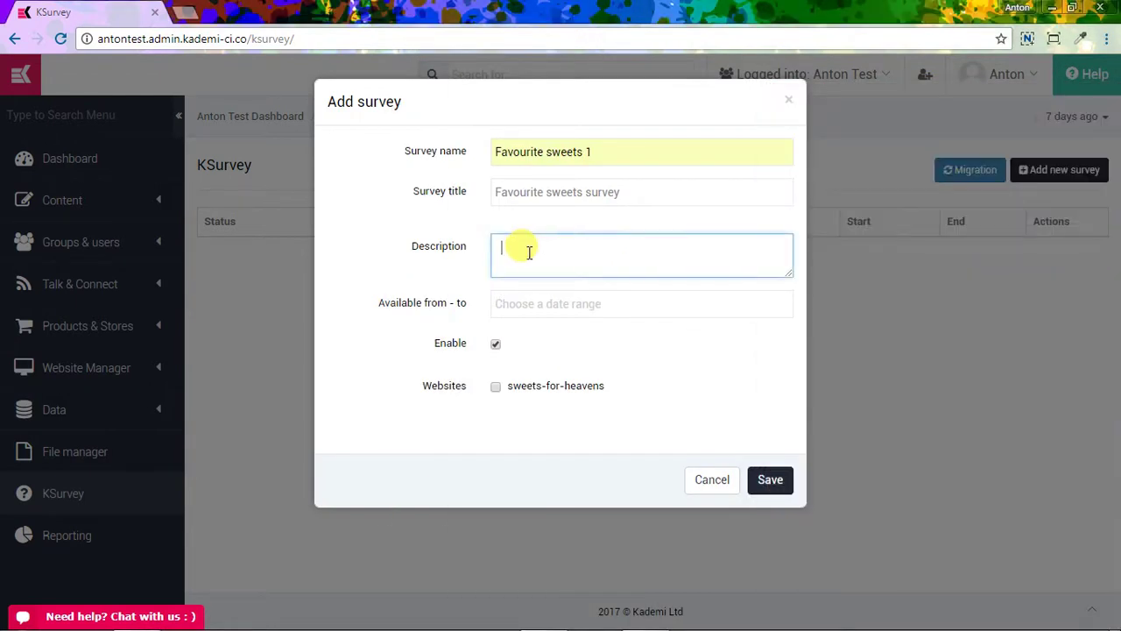
{"action": "key", "text": "ctrl+v"}
{"action": "scroll", "coordinate": [561, 262], "scroll_direction": "up", "scroll_amount": 2}
{"action": "scroll", "coordinate": [561, 263], "scroll_direction": "down", "scroll_amount": 2}
Set the survey's availability to a custom range from 04/09/2017 to 04/12/2017.
{"action": "left_click_drag", "start_coordinate": [377, 303], "coordinate": [450, 308]}
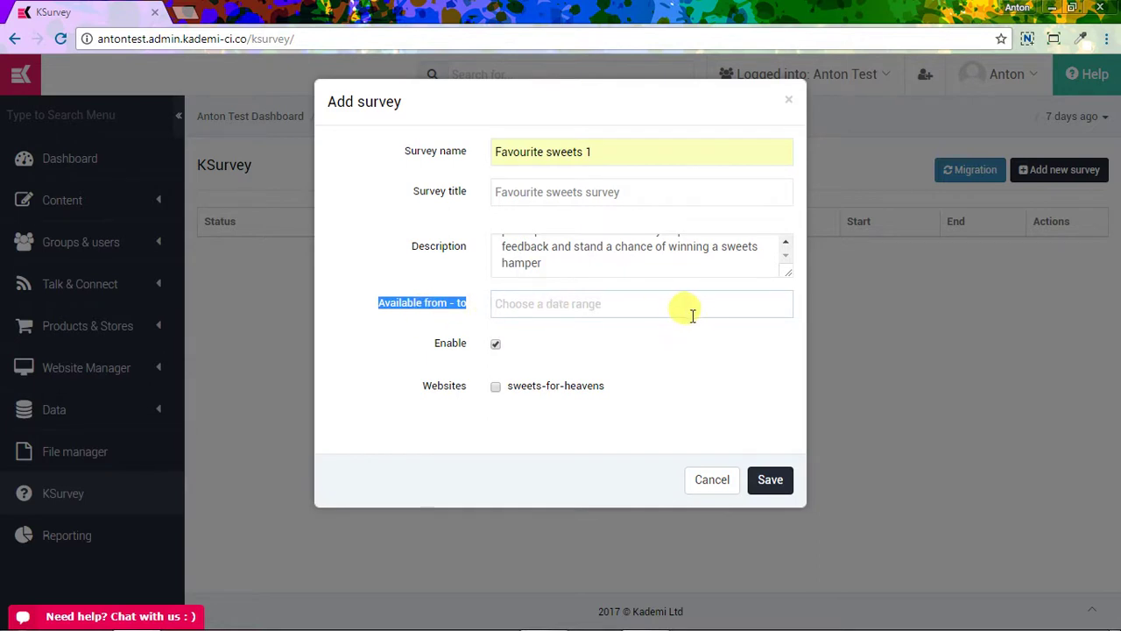
{"action": "left_click", "coordinate": [604, 304]}
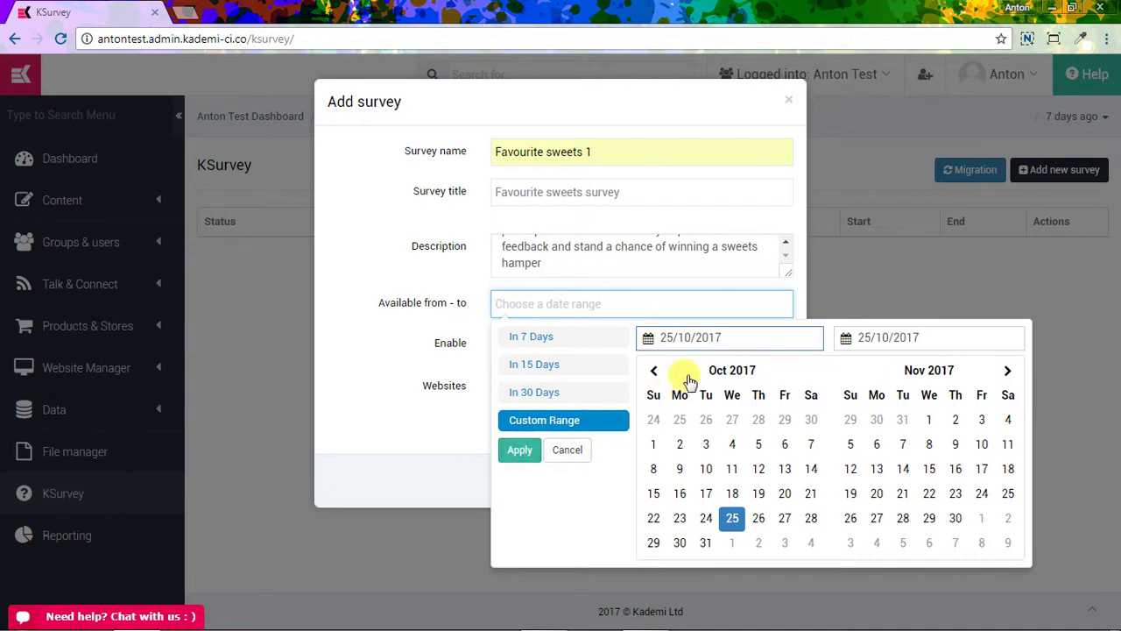
{"action": "left_click", "coordinate": [653, 371]}
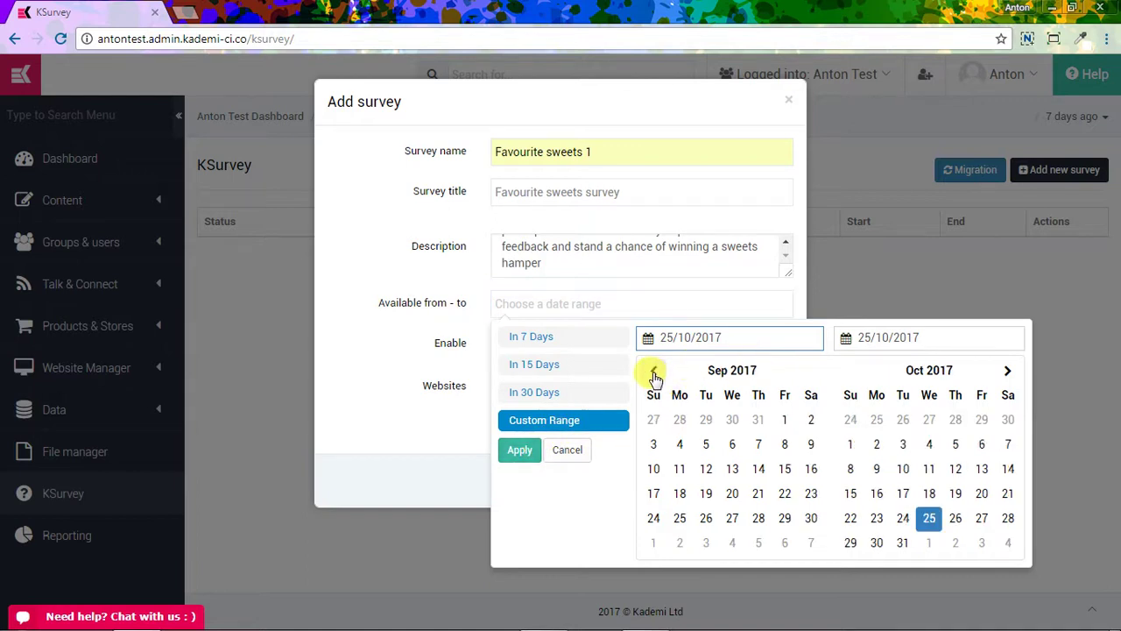
{"action": "left_click", "coordinate": [679, 445]}
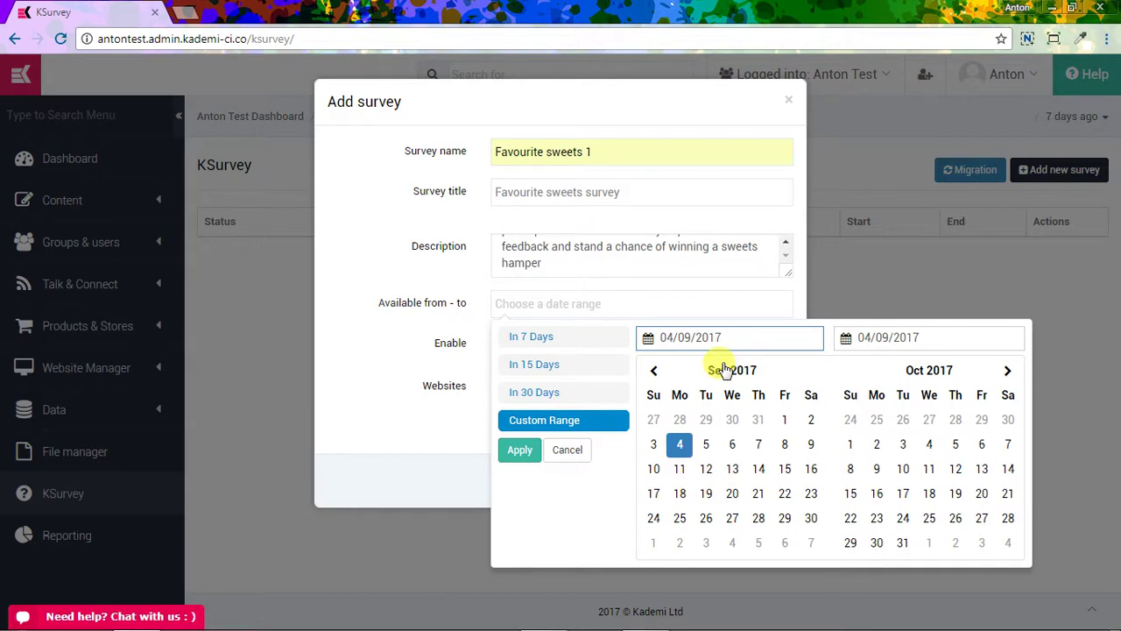
{"action": "left_click", "coordinate": [887, 339]}
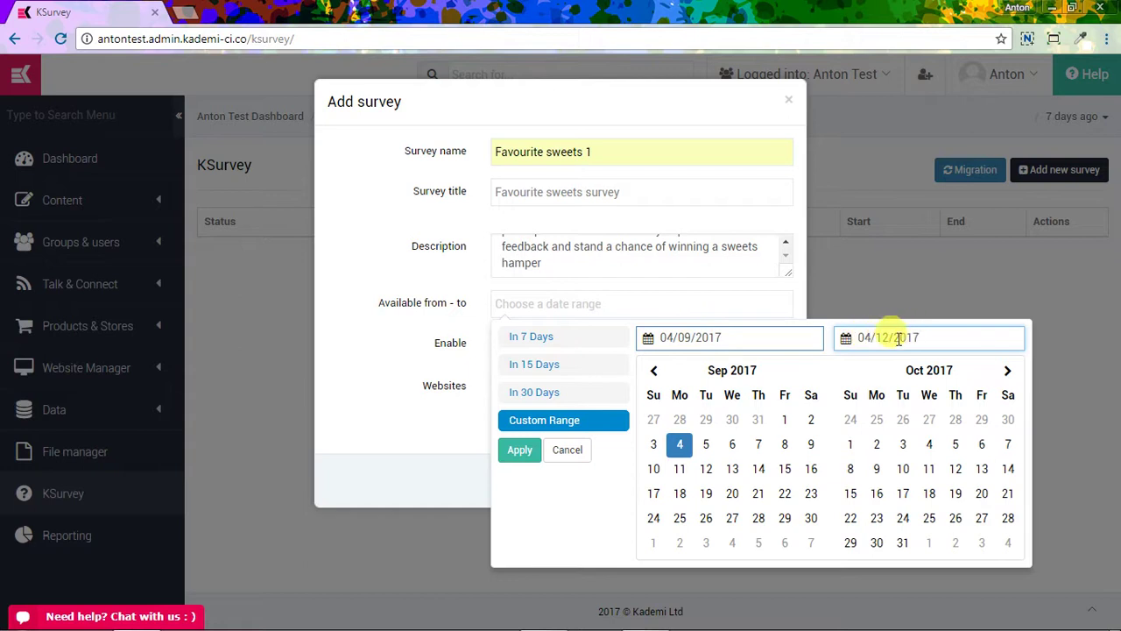
{"action": "left_click", "coordinate": [519, 450]}
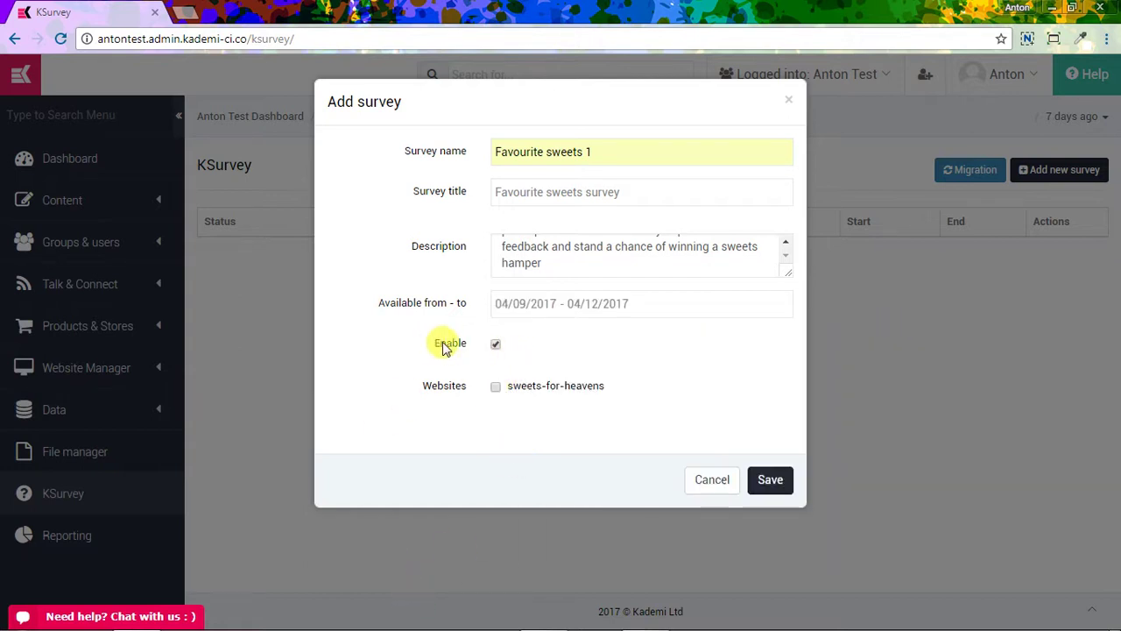
Assign the survey to the sweets-for-heavens website, leaving it enabled.
{"action": "left_click_drag", "start_coordinate": [468, 346], "coordinate": [428, 347]}
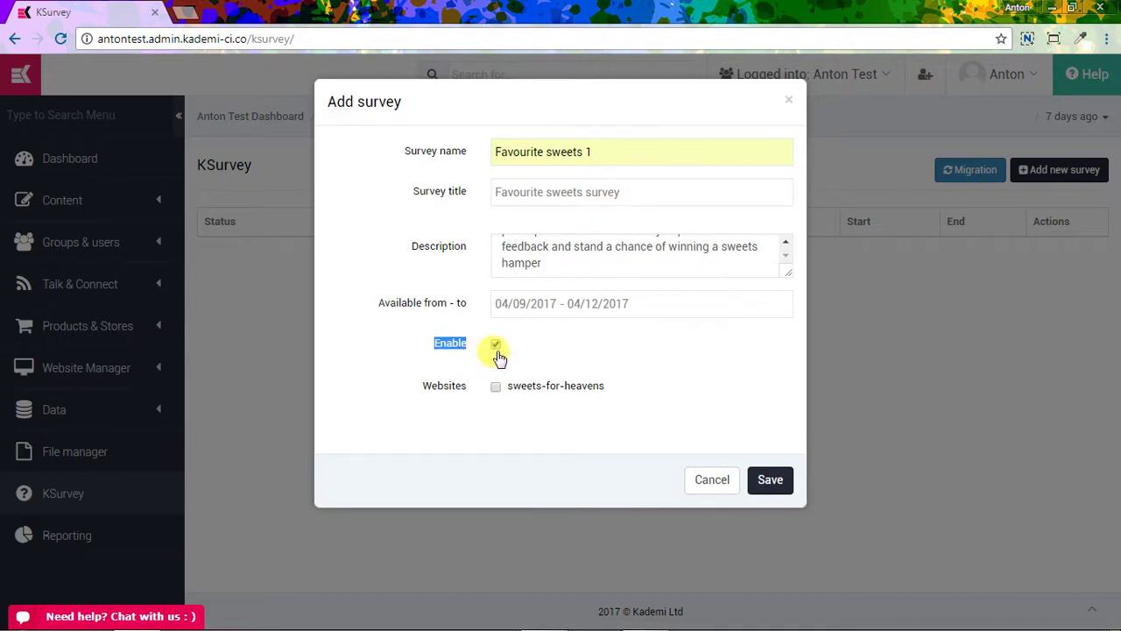
{"action": "left_click_drag", "start_coordinate": [421, 395], "coordinate": [464, 398]}
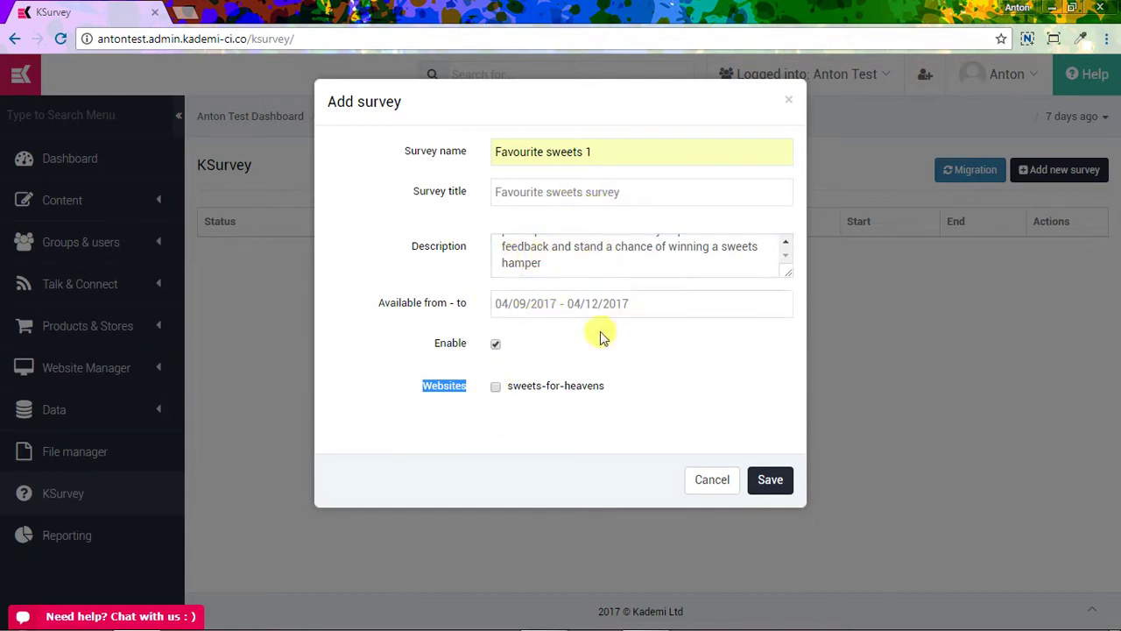
{"action": "left_click", "coordinate": [496, 389]}
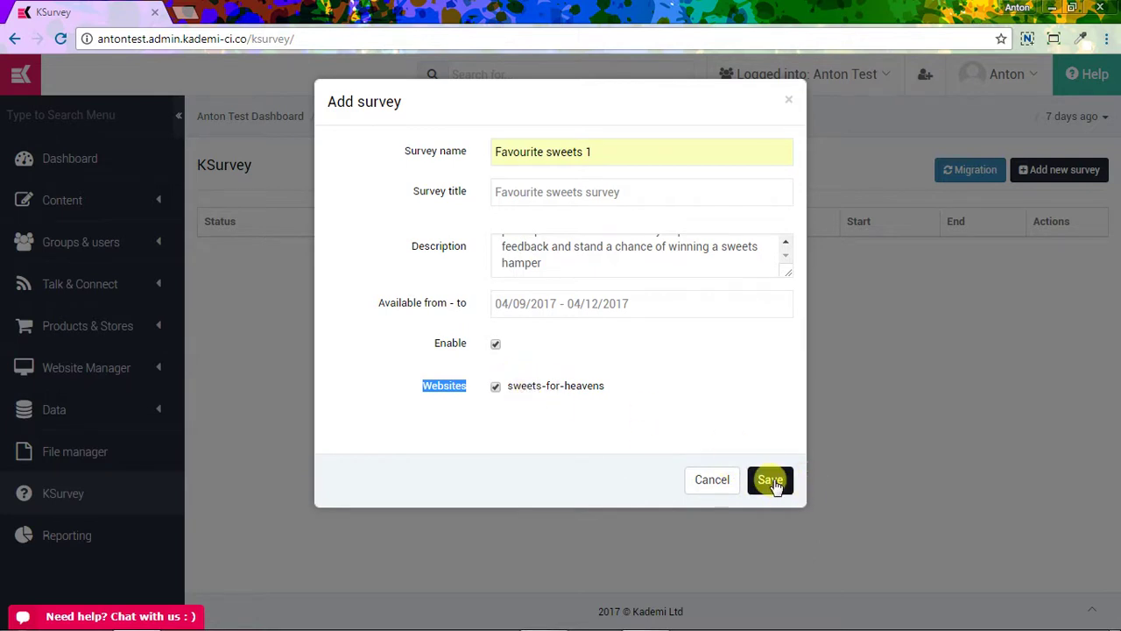
Change the survey name to "Favourite sweets 12" and save the new survey.
{"action": "left_click", "coordinate": [599, 145]}
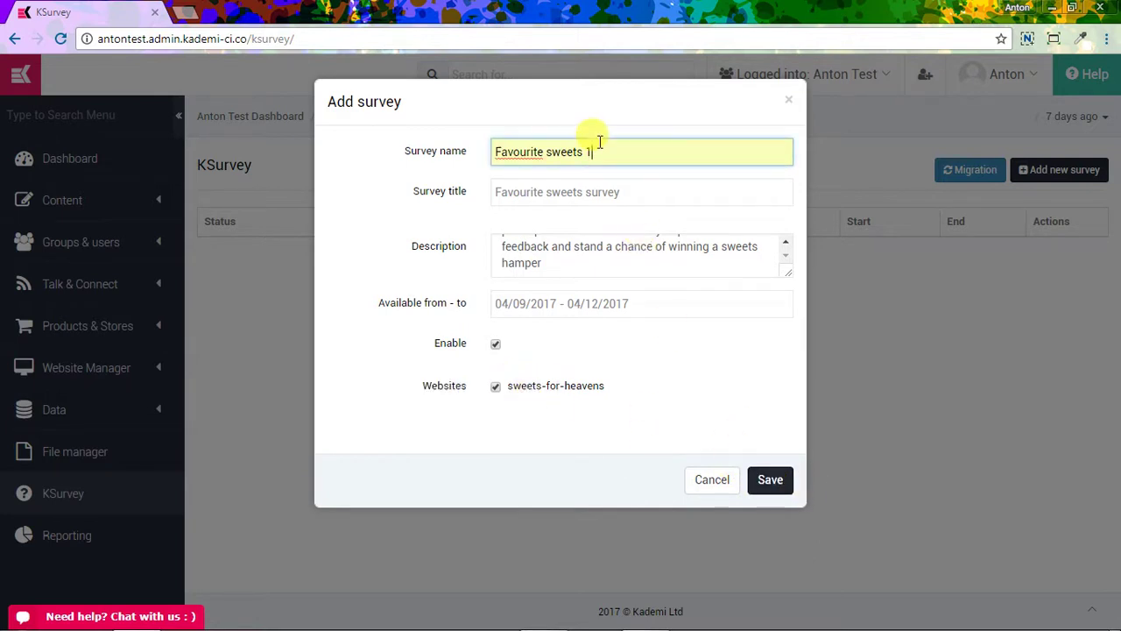
{"action": "type", "text": "2"}
{"action": "left_click", "coordinate": [771, 479]}
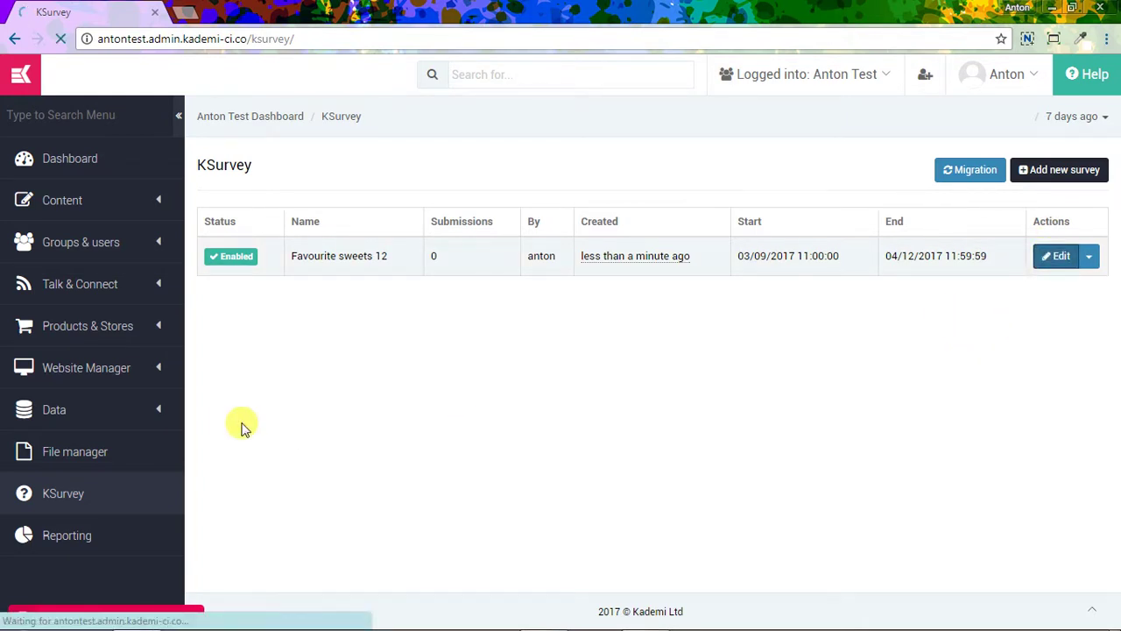
Open the Favourite sweets 12 survey for editing, review its details and switch to its questions.
{"action": "scroll", "coordinate": [325, 421], "scroll_direction": "down", "scroll_amount": 1}
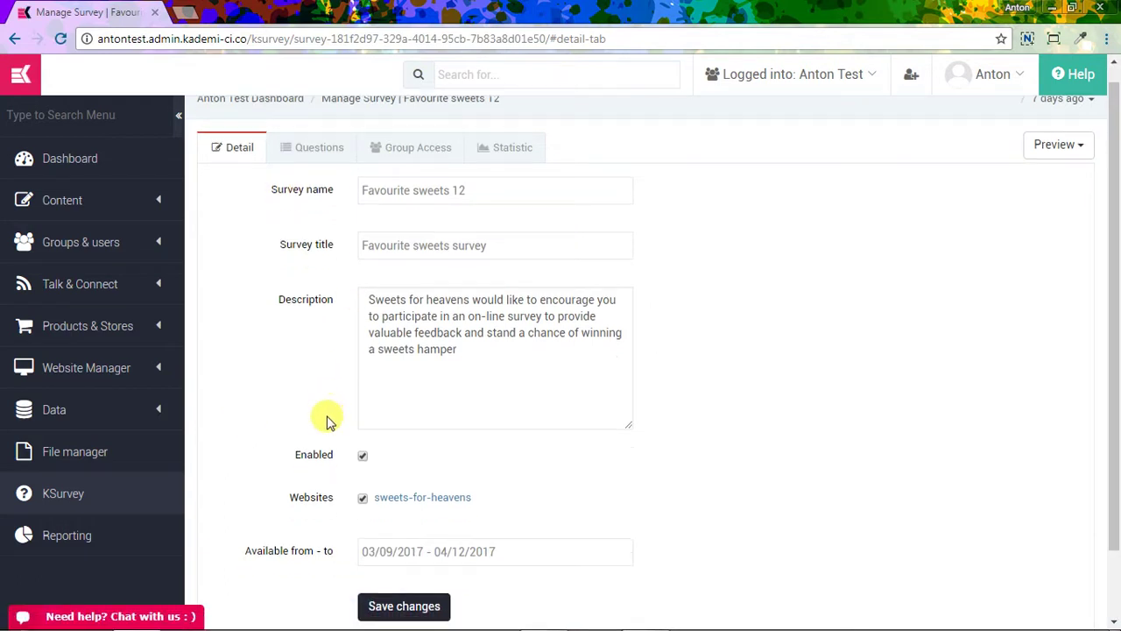
{"action": "scroll", "coordinate": [325, 428], "scroll_direction": "up", "scroll_amount": 1}
{"action": "scroll", "coordinate": [325, 428], "scroll_direction": "down", "scroll_amount": 1}
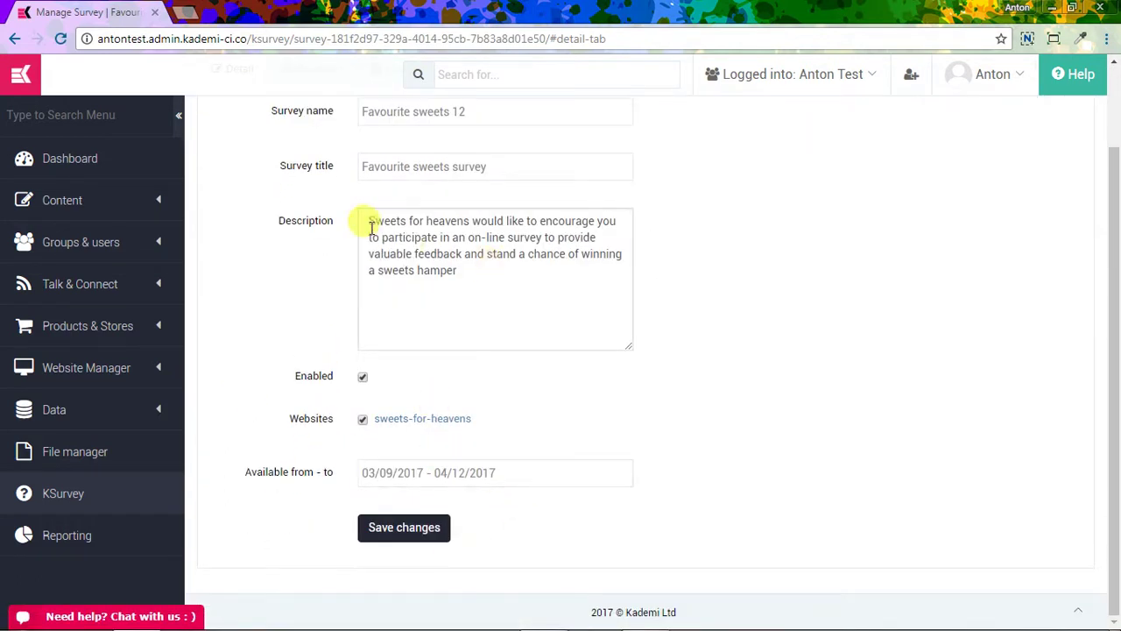
{"action": "scroll", "coordinate": [355, 233], "scroll_direction": "up", "scroll_amount": 1}
{"action": "left_click", "coordinate": [319, 168]}
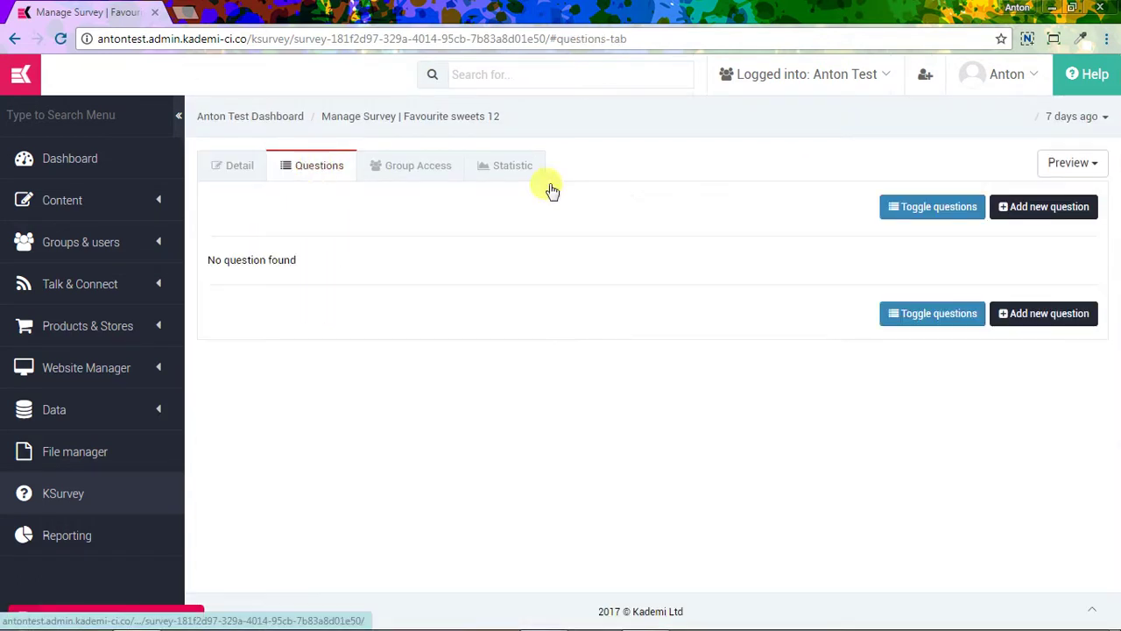
Start a new survey question titled "How often do you purchase sweets at retail locations?", copying the title from the Survey doc in Word.
{"action": "left_click", "coordinate": [1052, 219]}
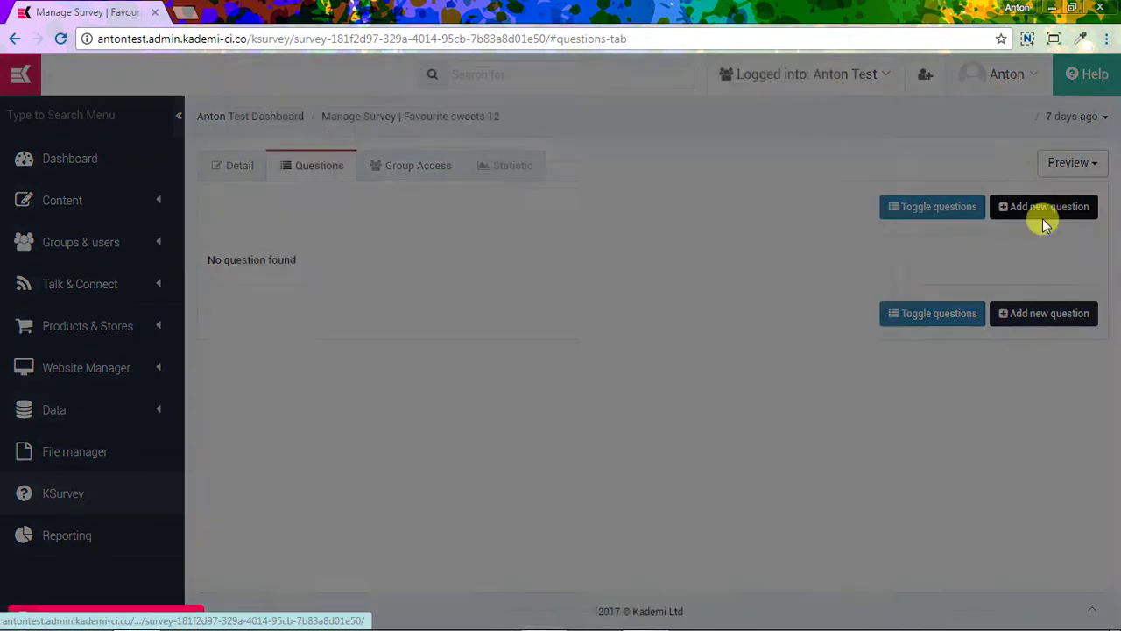
{"action": "left_click", "coordinate": [561, 617]}
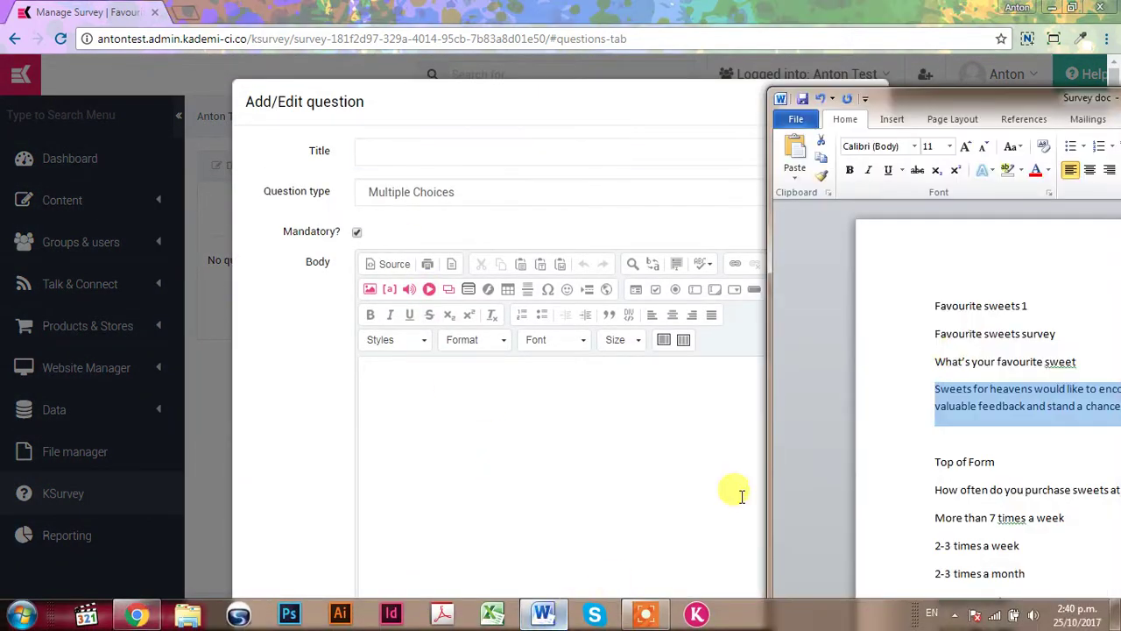
{"action": "left_click", "coordinate": [962, 466]}
{"action": "left_click_drag", "start_coordinate": [946, 97], "coordinate": [674, 41]}
{"action": "left_click_drag", "start_coordinate": [667, 435], "coordinate": [924, 441]}
{"action": "right_click", "coordinate": [893, 438]}
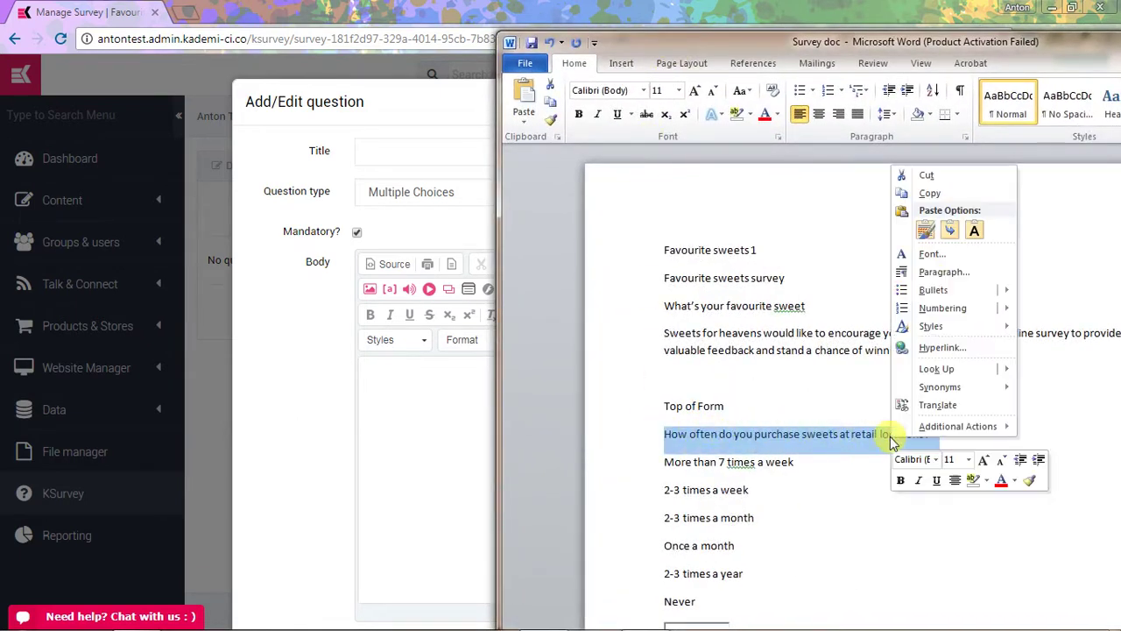
{"action": "left_click", "coordinate": [931, 192]}
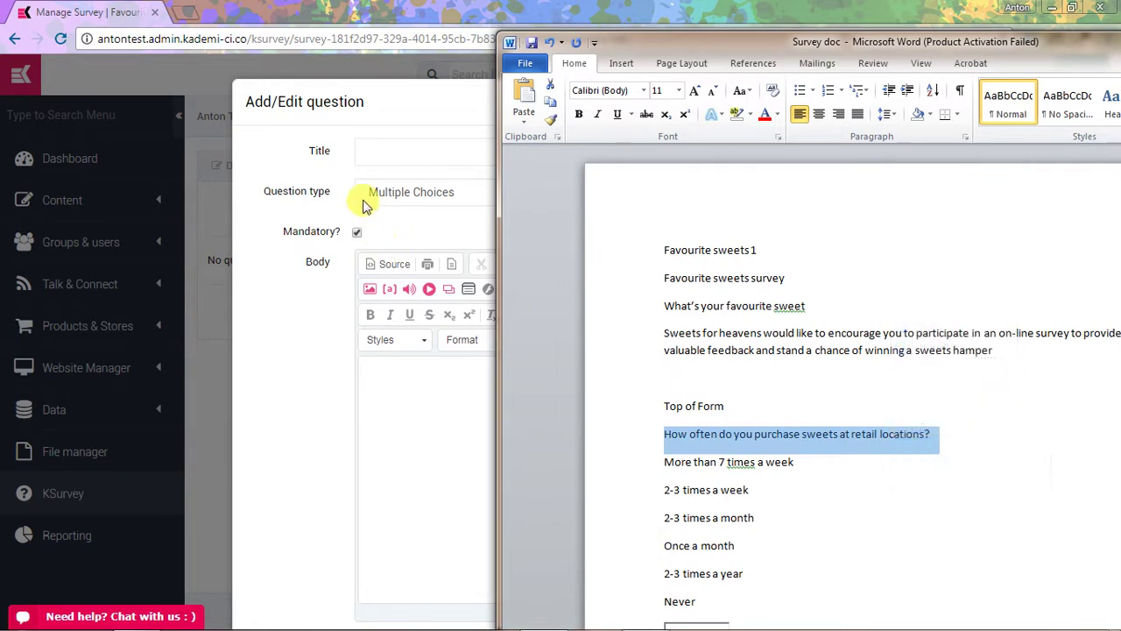
{"action": "left_click", "coordinate": [376, 151]}
{"action": "key", "text": "ctrl+v"}
{"action": "left_click", "coordinate": [396, 176]}
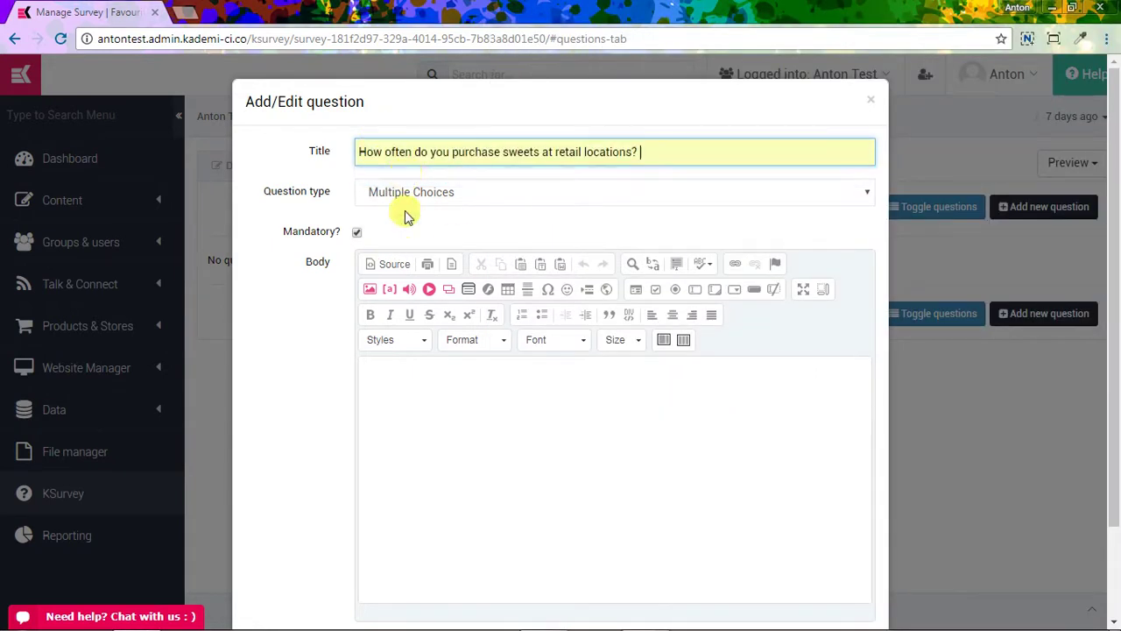
Review the available question types, choose Multiple Choices and keep the question mandatory.
{"action": "left_click_drag", "start_coordinate": [325, 198], "coordinate": [271, 193]}
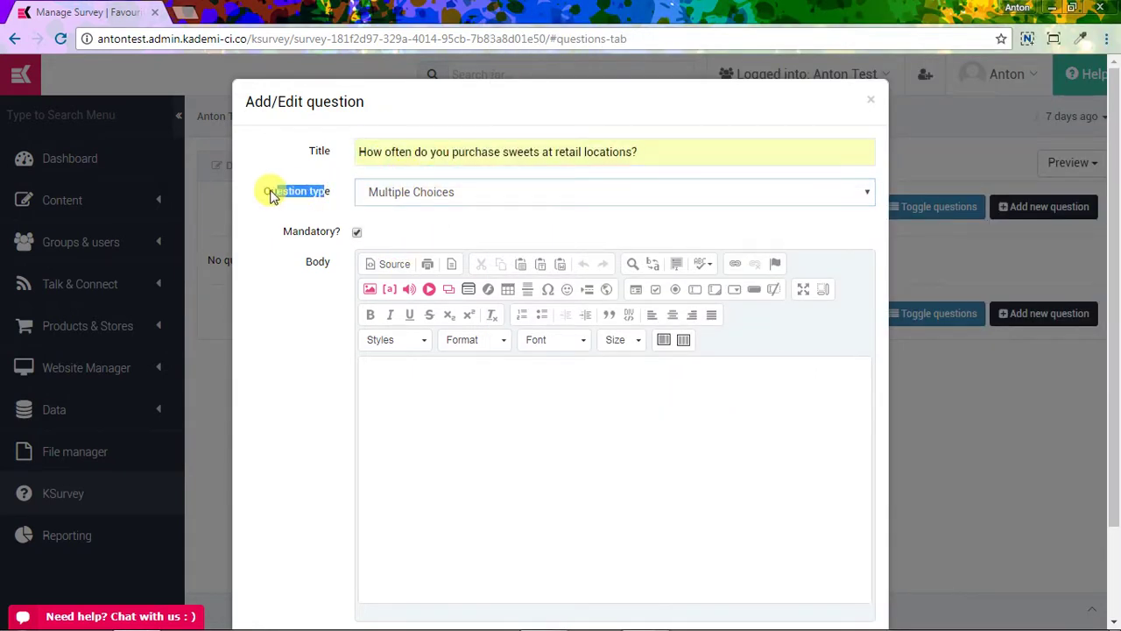
{"action": "left_click", "coordinate": [366, 200]}
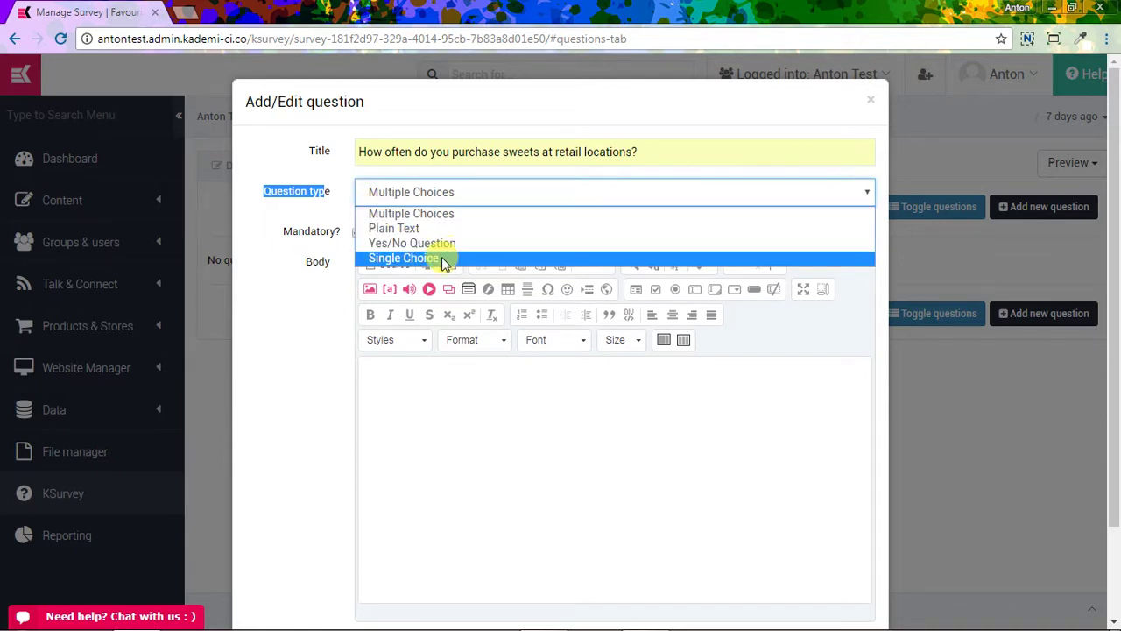
{"action": "left_click", "coordinate": [451, 219]}
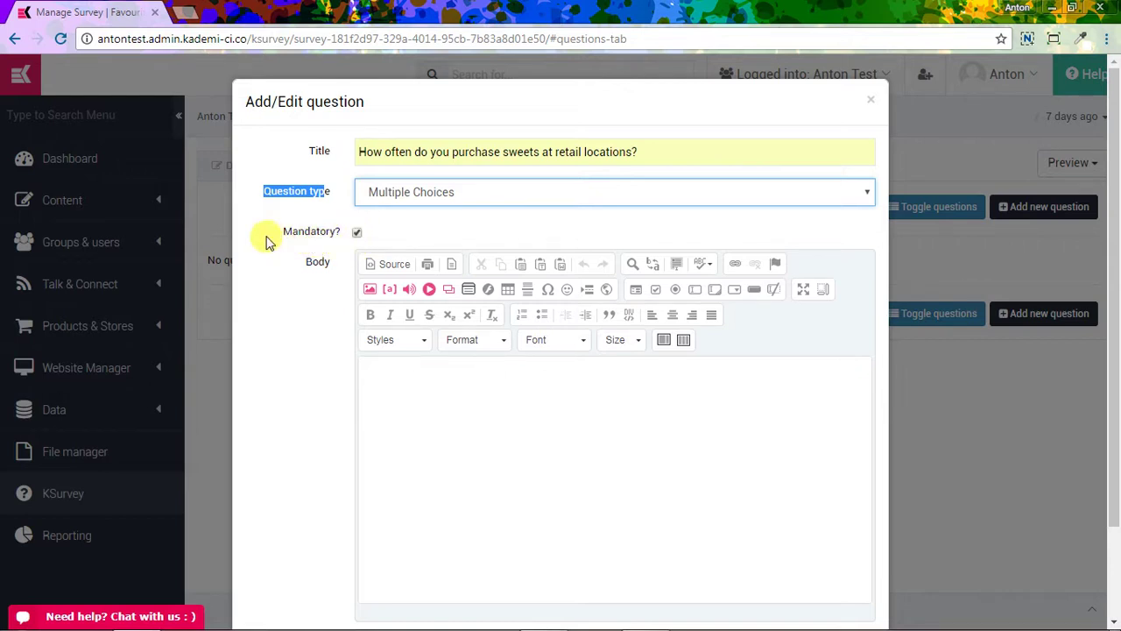
{"action": "left_click_drag", "start_coordinate": [282, 239], "coordinate": [338, 237]}
{"action": "left_click", "coordinate": [293, 375]}
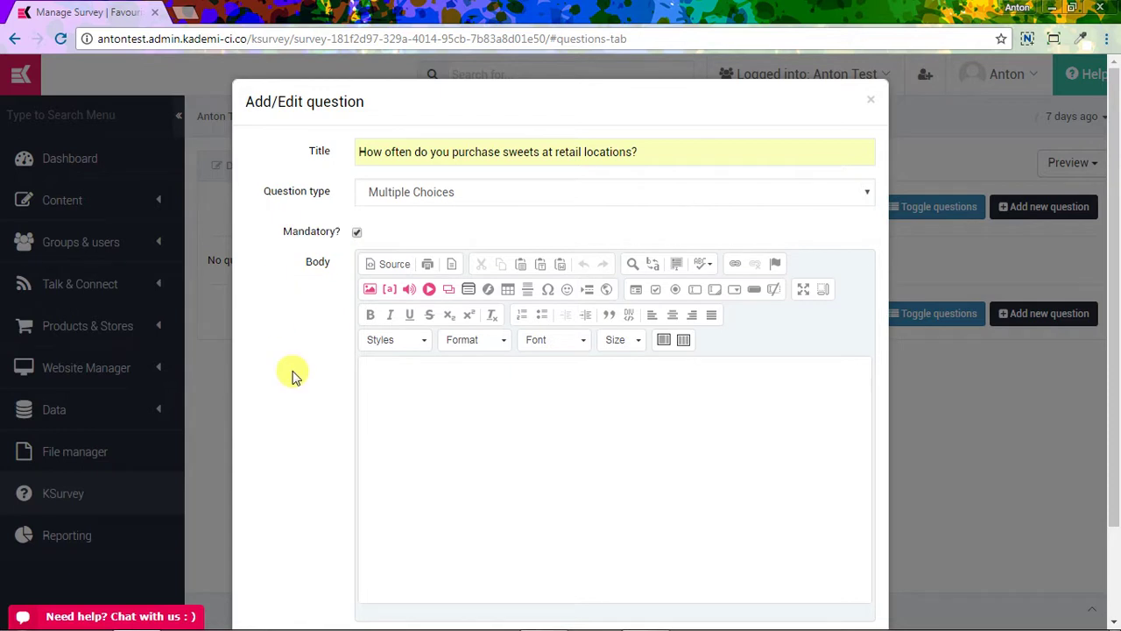
Copy the six frequency options, from "More than 7 times a week" to "Never", from the Word document into the question body and save the question.
{"action": "scroll", "coordinate": [294, 388], "scroll_direction": "down", "scroll_amount": 2}
{"action": "scroll", "coordinate": [294, 388], "scroll_direction": "up", "scroll_amount": 3}
{"action": "left_click", "coordinate": [447, 394]}
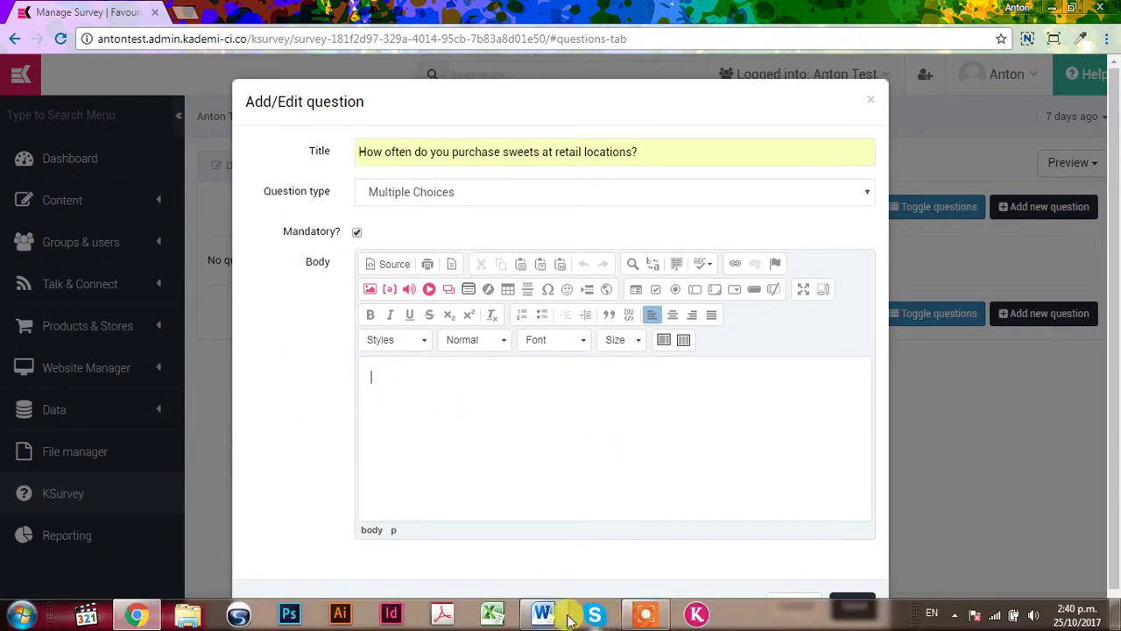
{"action": "left_click", "coordinate": [543, 613]}
{"action": "scroll", "coordinate": [701, 473], "scroll_direction": "down", "scroll_amount": 2}
{"action": "left_click_drag", "start_coordinate": [740, 525], "coordinate": [668, 383]}
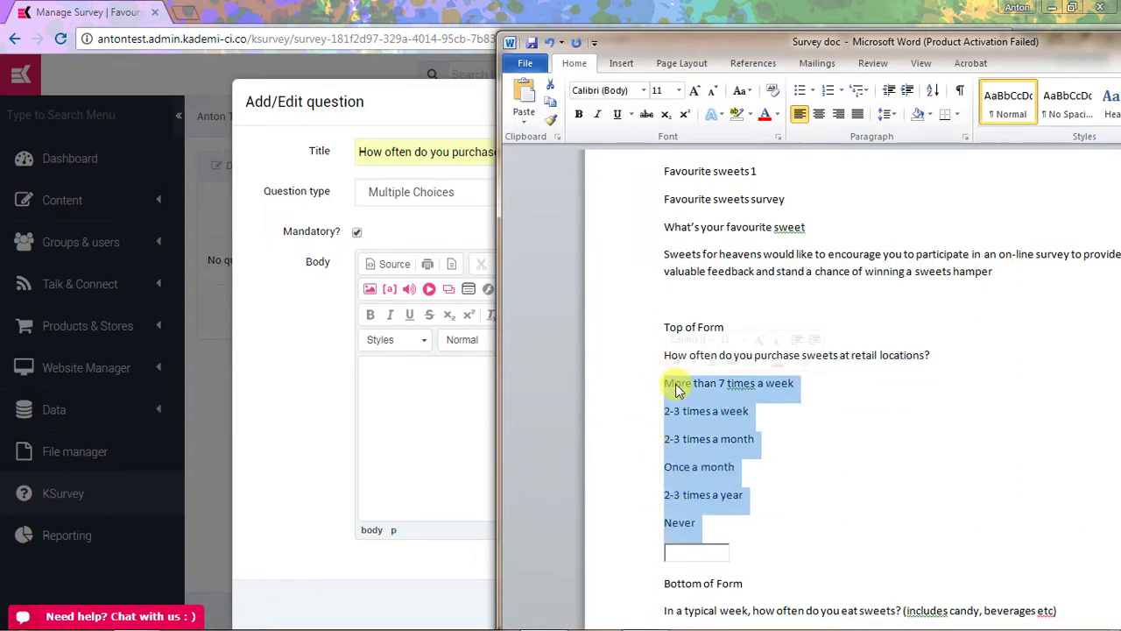
{"action": "right_click", "coordinate": [676, 390]}
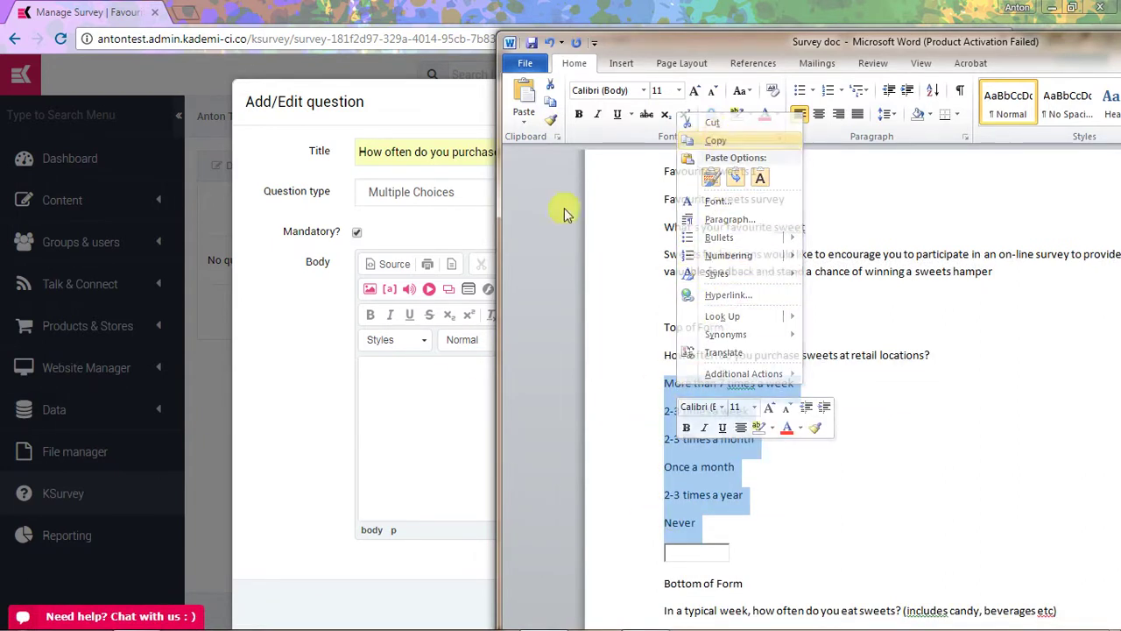
{"action": "left_click", "coordinate": [714, 141]}
{"action": "left_click", "coordinate": [461, 360]}
{"action": "key", "text": "ctrl+v"}
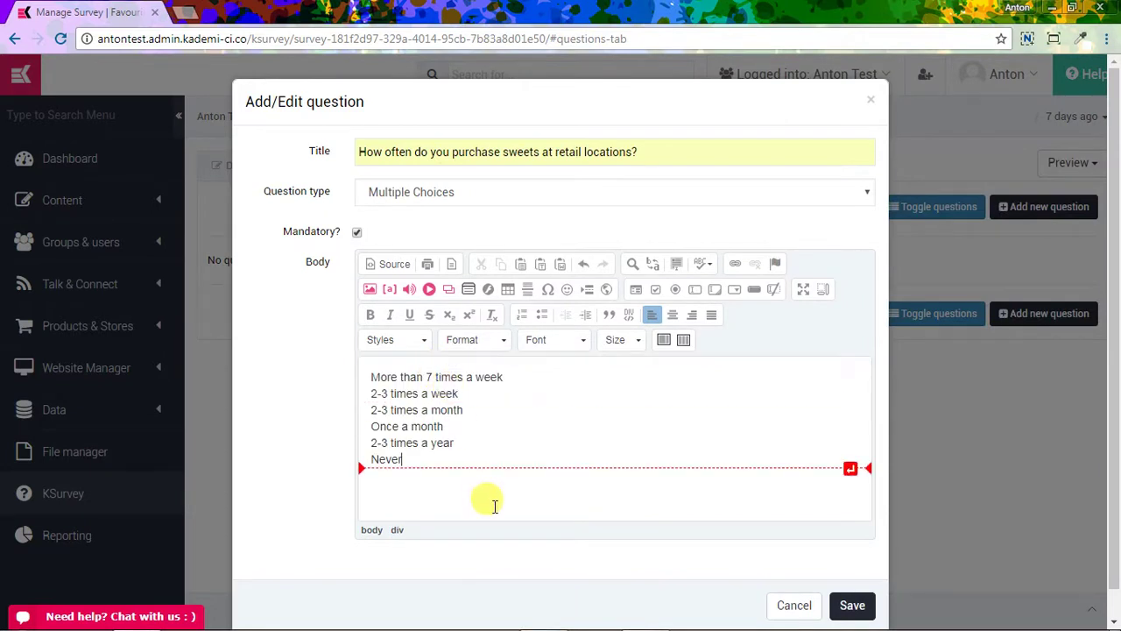
{"action": "left_click", "coordinate": [852, 605]}
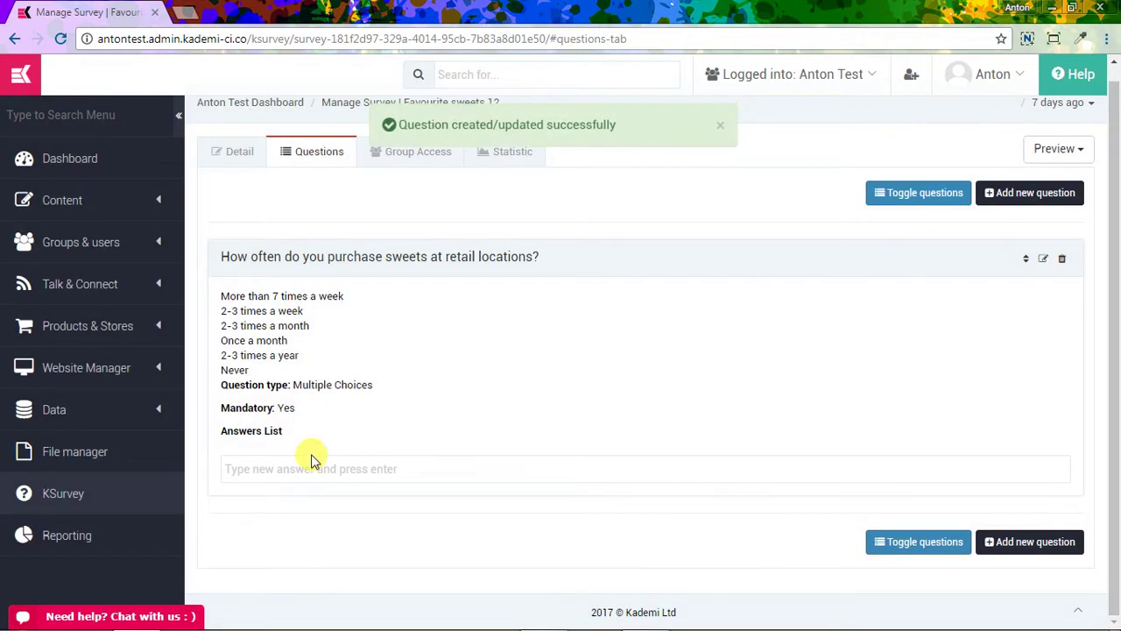
Add "More than 7 times a week" as the first entry in the question's answers list.
{"action": "left_click", "coordinate": [289, 464]}
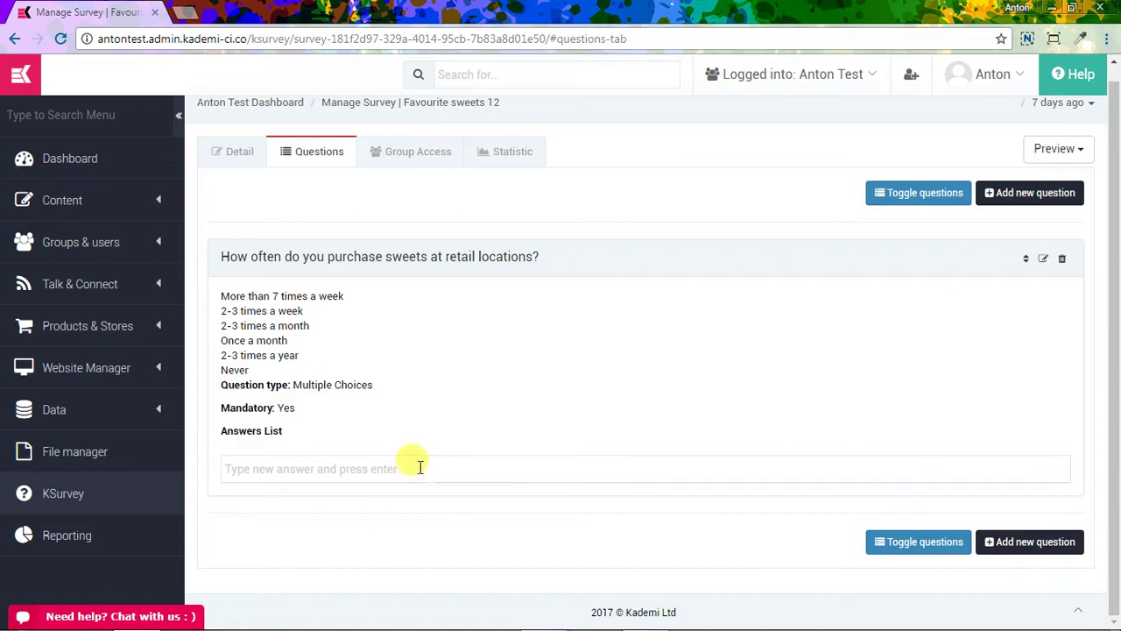
{"action": "left_click_drag", "start_coordinate": [225, 298], "coordinate": [350, 302]}
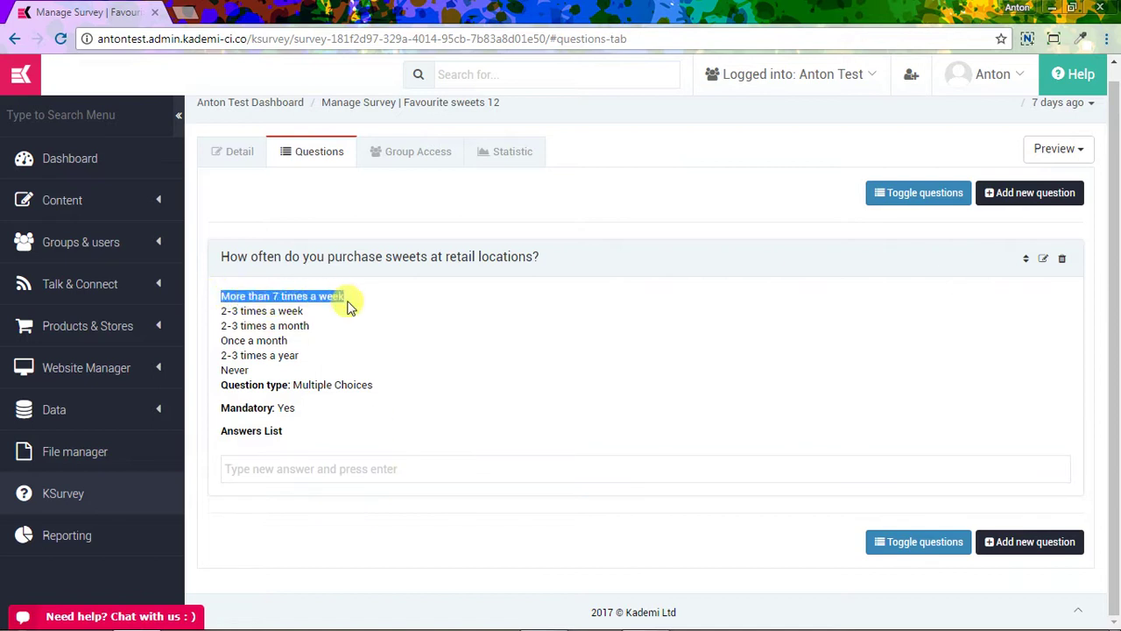
{"action": "left_click", "coordinate": [264, 473]}
{"action": "left_click_drag", "start_coordinate": [220, 311], "coordinate": [278, 311]}
{"action": "left_click", "coordinate": [368, 465]}
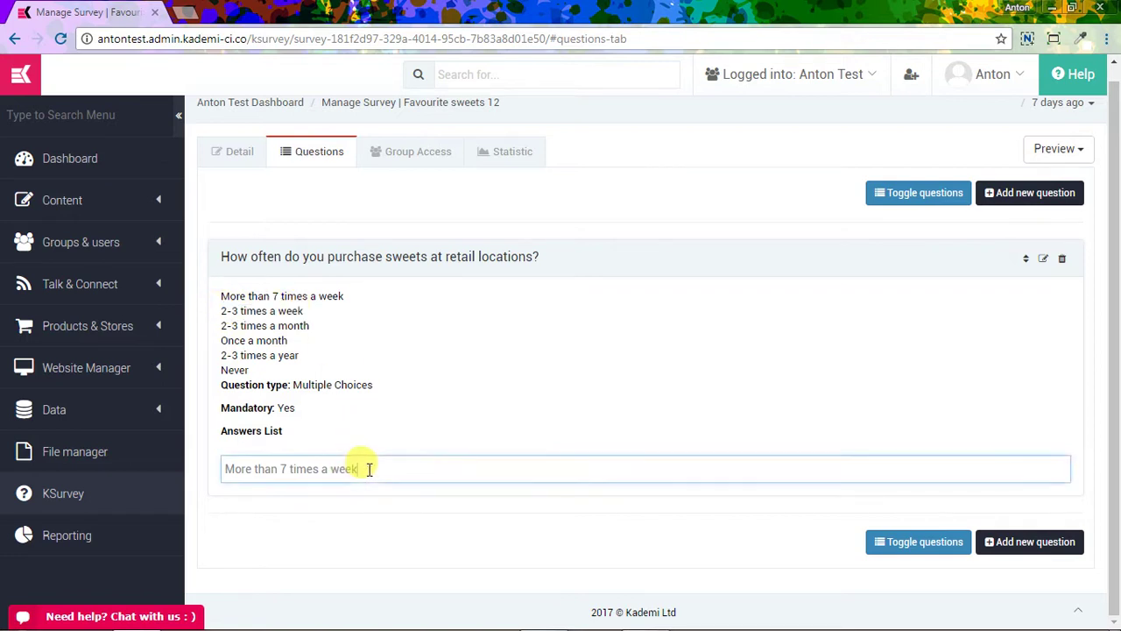
{"action": "key", "text": "Return"}
Add the answers "2-3 times a week", "2-3 times a month" and "Once a month" to the question's answers list.
{"action": "left_click_drag", "start_coordinate": [223, 312], "coordinate": [298, 313]}
{"action": "left_click", "coordinate": [293, 502]}
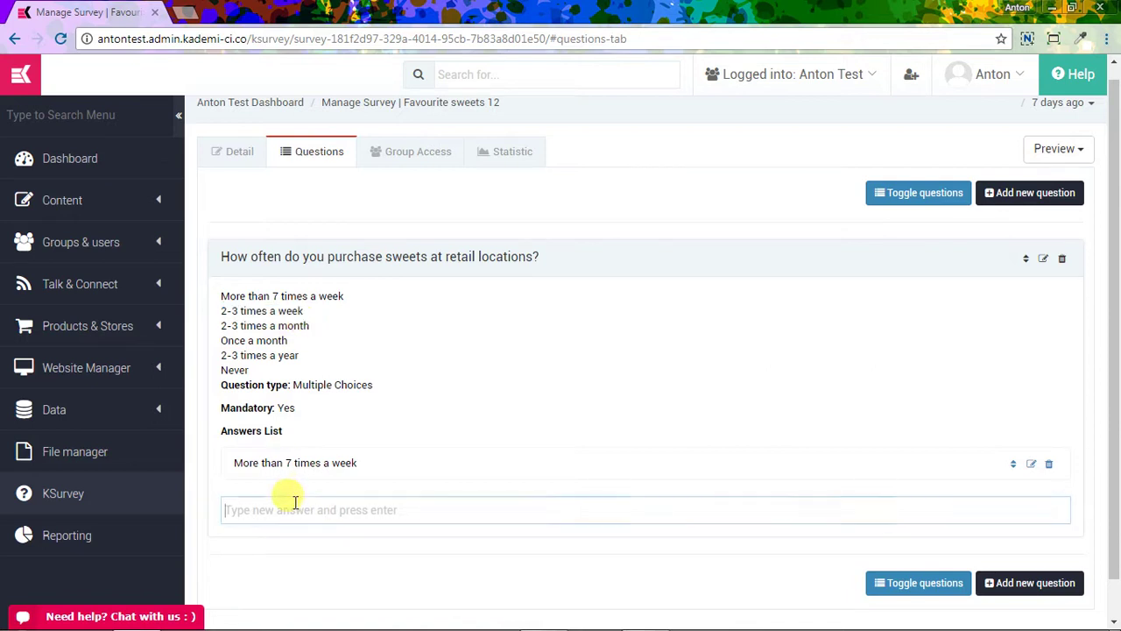
{"action": "key", "text": "Return"}
{"action": "left_click_drag", "start_coordinate": [221, 326], "coordinate": [313, 333]}
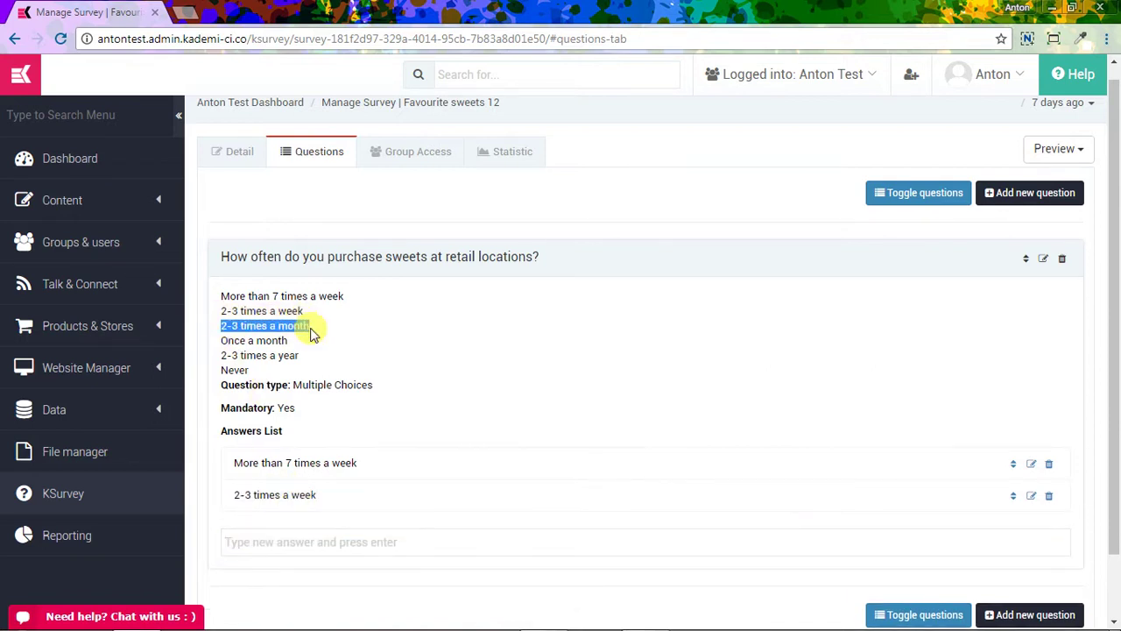
{"action": "left_click", "coordinate": [258, 540]}
{"action": "key", "text": "Return"}
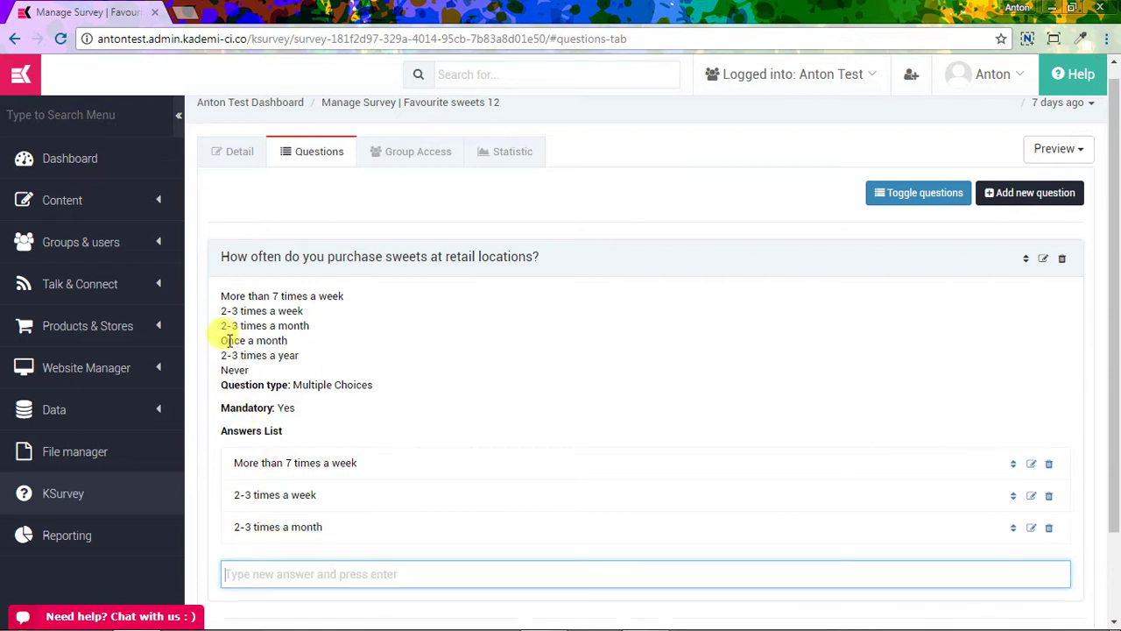
{"action": "left_click_drag", "start_coordinate": [222, 340], "coordinate": [287, 345]}
{"action": "left_click", "coordinate": [259, 576]}
{"action": "key", "text": "Return"}
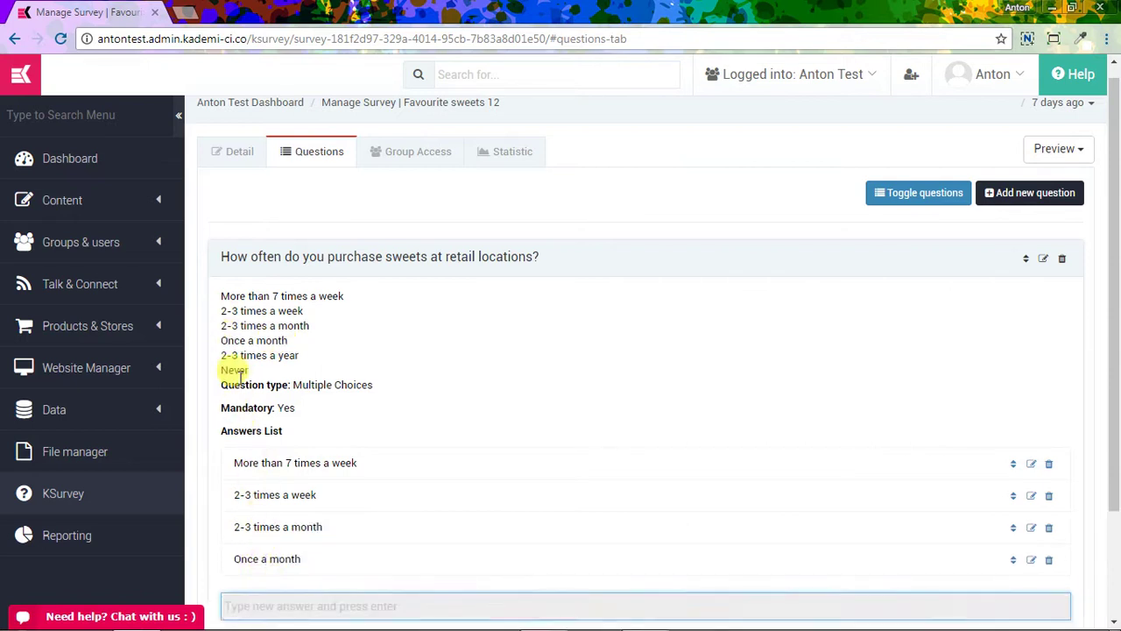
Add "2-3 times a year" and "Never" as the last two answers of the question.
{"action": "left_click_drag", "start_coordinate": [222, 355], "coordinate": [233, 355]}
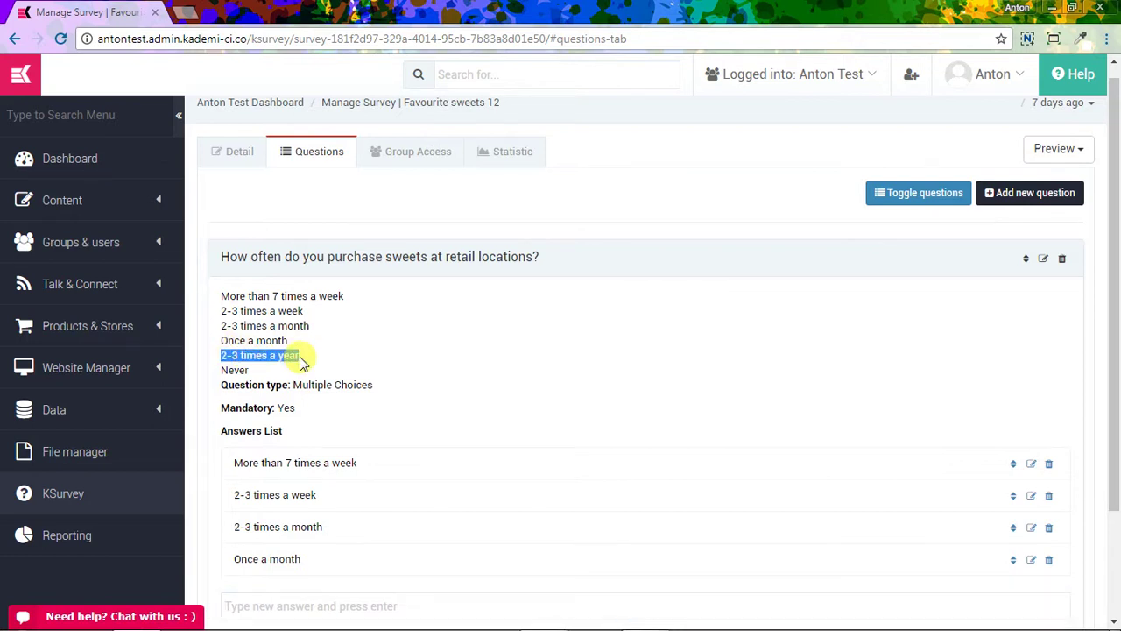
{"action": "left_click", "coordinate": [249, 604]}
{"action": "key", "text": "ctrl+v"}
{"action": "left_click_drag", "start_coordinate": [222, 368], "coordinate": [254, 375]}
{"action": "scroll", "coordinate": [243, 475], "scroll_direction": "down", "scroll_amount": 3}
{"action": "left_click", "coordinate": [274, 467]}
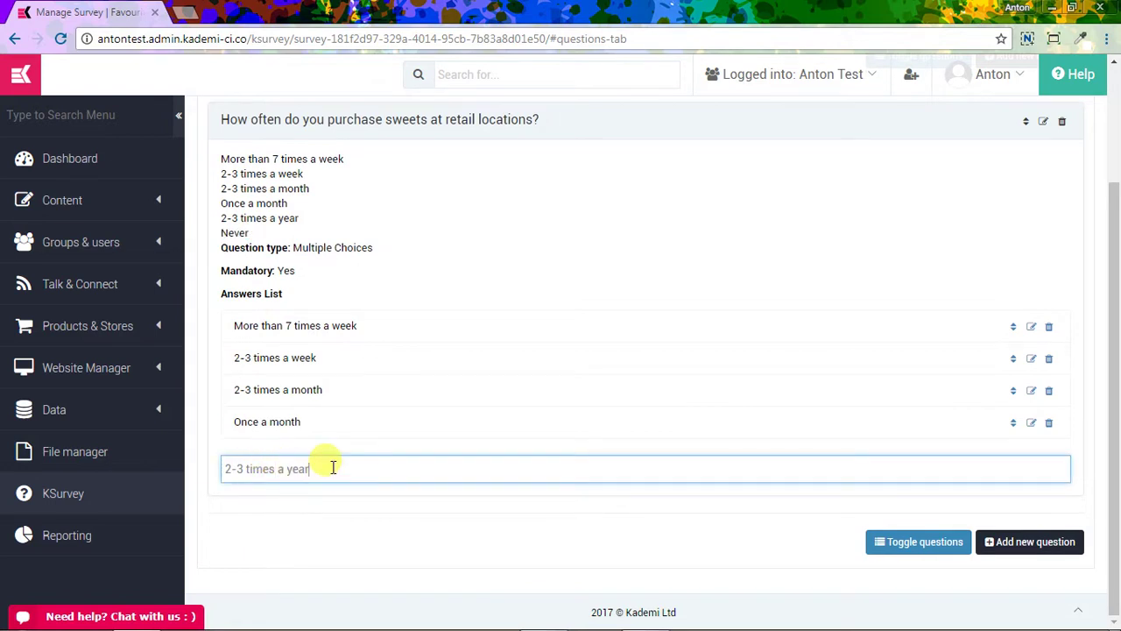
{"action": "key", "text": "Return"}
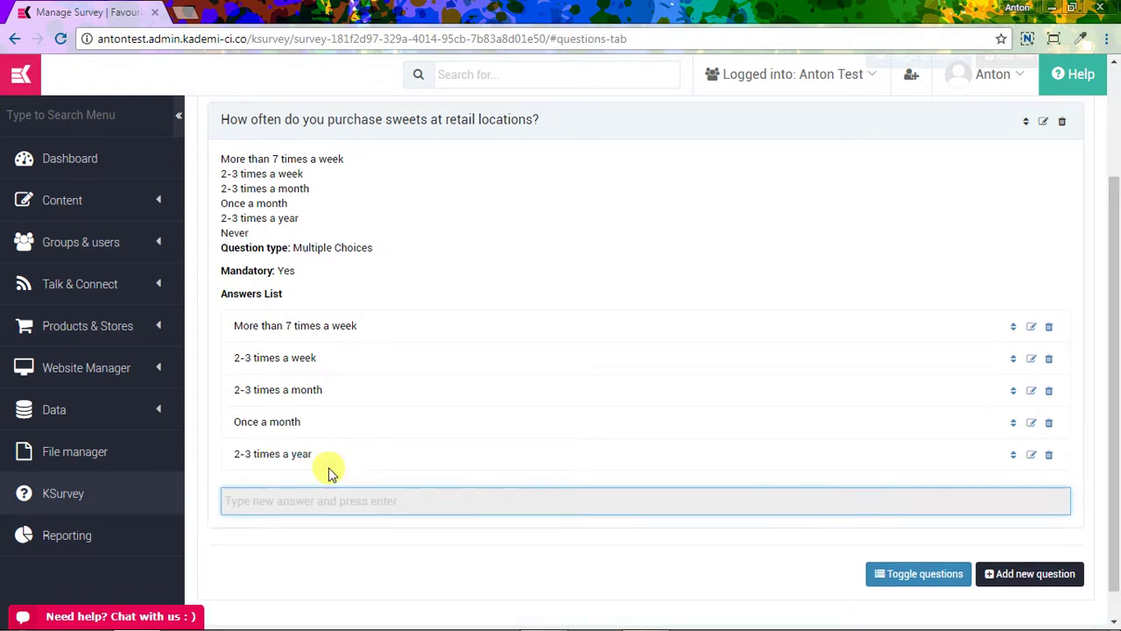
{"action": "key", "text": "Return"}
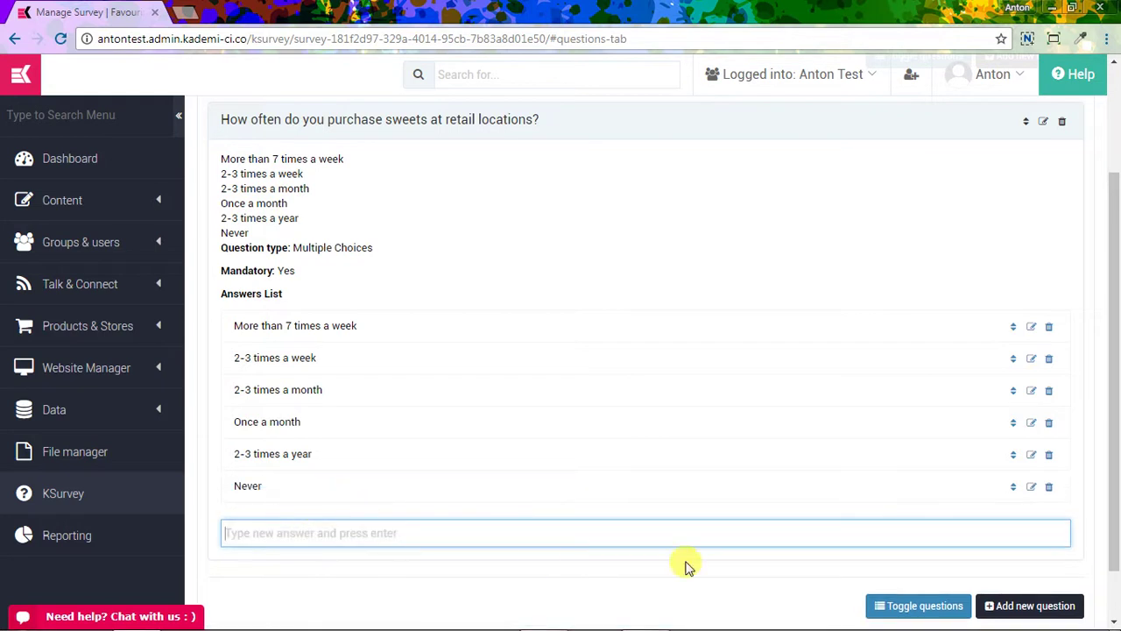
Preview the survey on the sweets-for-heavens website and submit it with "More than 7 times a week" and "2-3 times a month" selected.
{"action": "scroll", "coordinate": [783, 353], "scroll_direction": "up", "scroll_amount": 3}
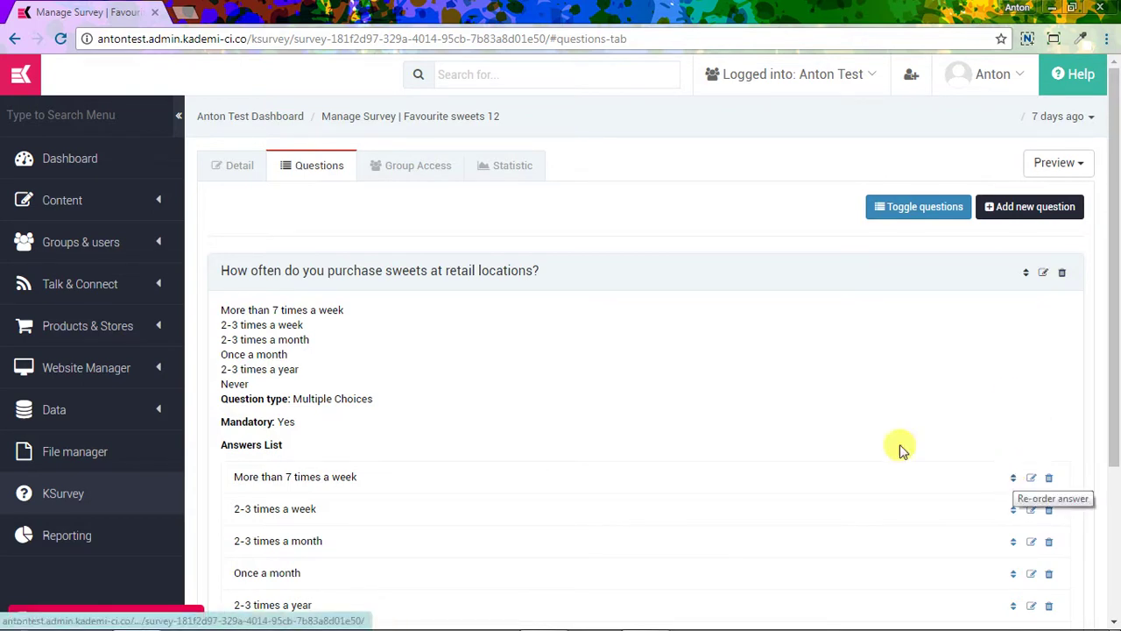
{"action": "scroll", "coordinate": [293, 324], "scroll_direction": "down", "scroll_amount": 3}
{"action": "scroll", "coordinate": [298, 328], "scroll_direction": "up", "scroll_amount": 3}
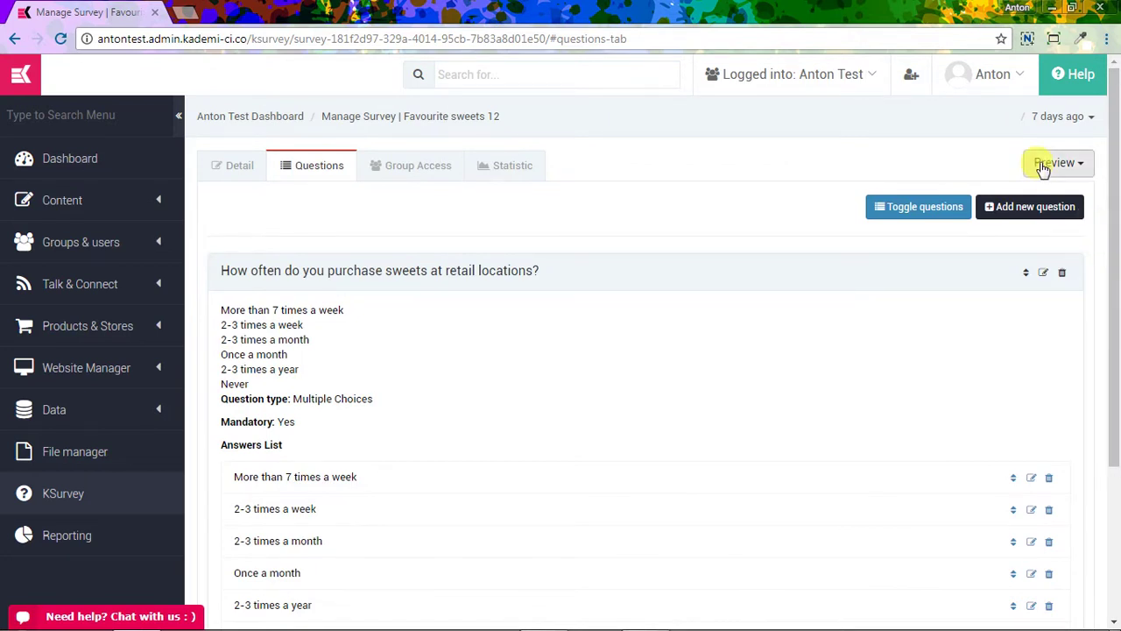
{"action": "left_click", "coordinate": [1042, 169]}
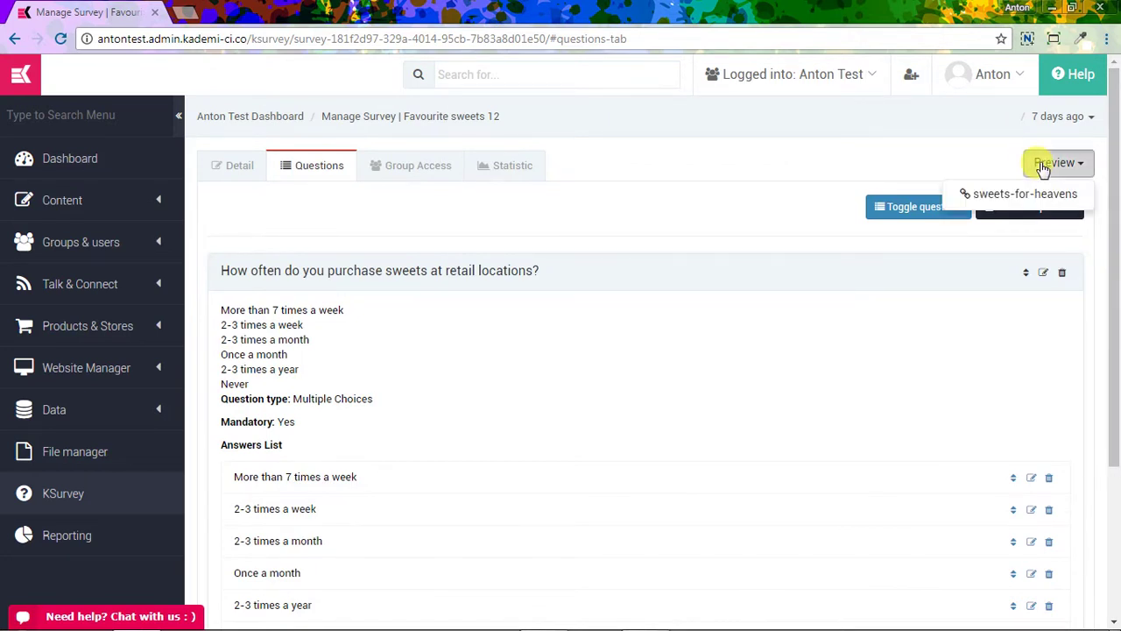
{"action": "left_click", "coordinate": [1019, 195]}
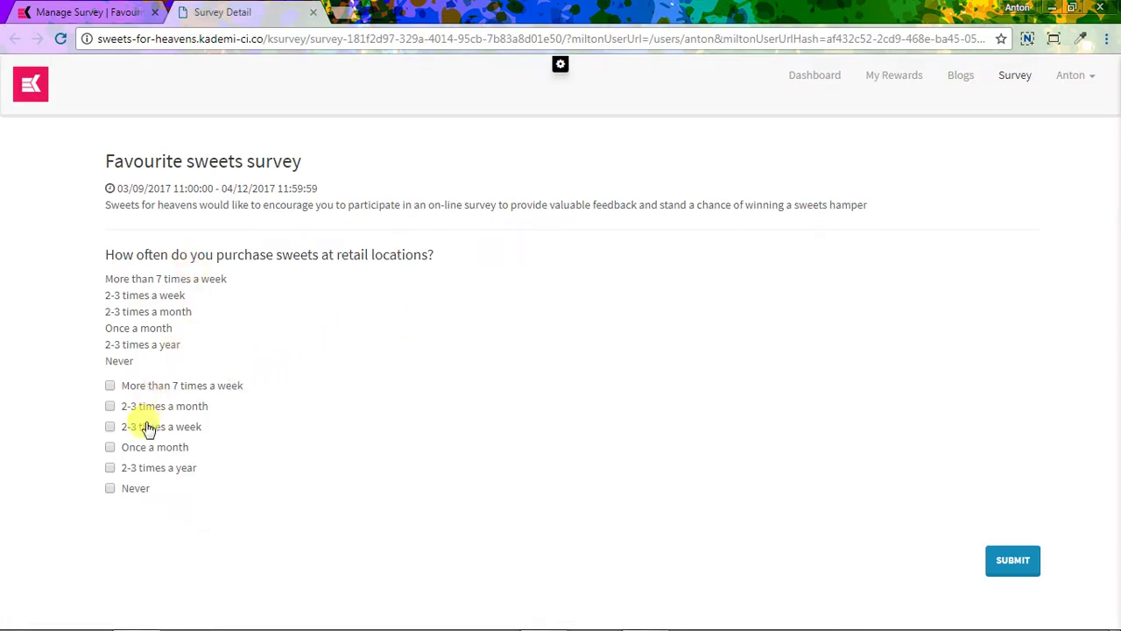
{"action": "left_click", "coordinate": [112, 427]}
{"action": "left_click", "coordinate": [1004, 563]}
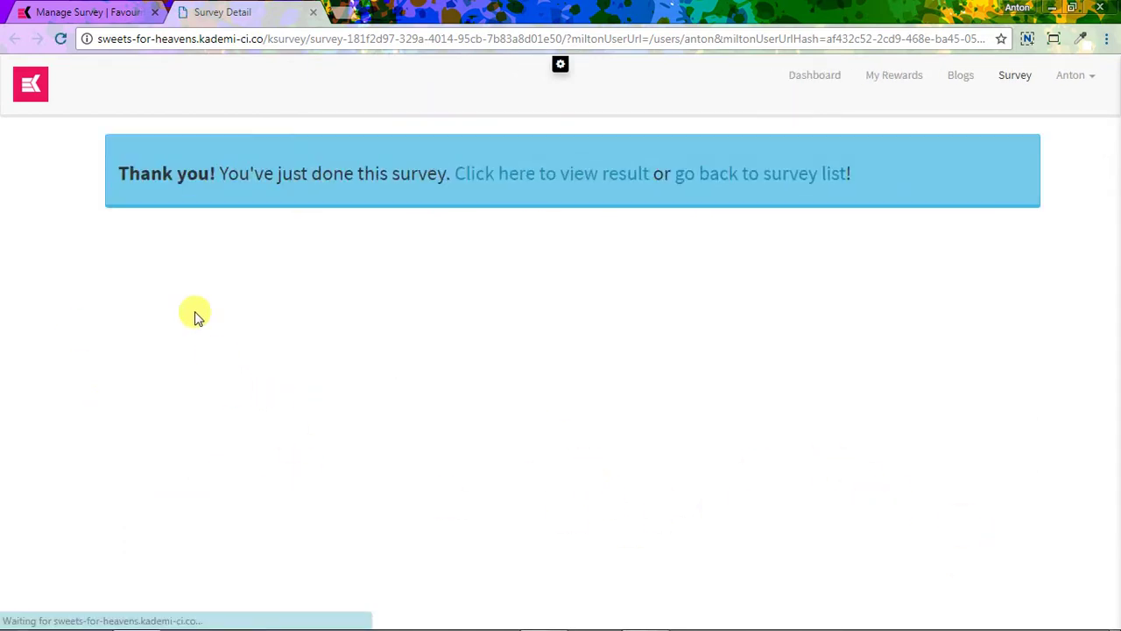
View the submitted survey's results and the website's survey list, and return to the thank-you page.
{"action": "left_click", "coordinate": [578, 179]}
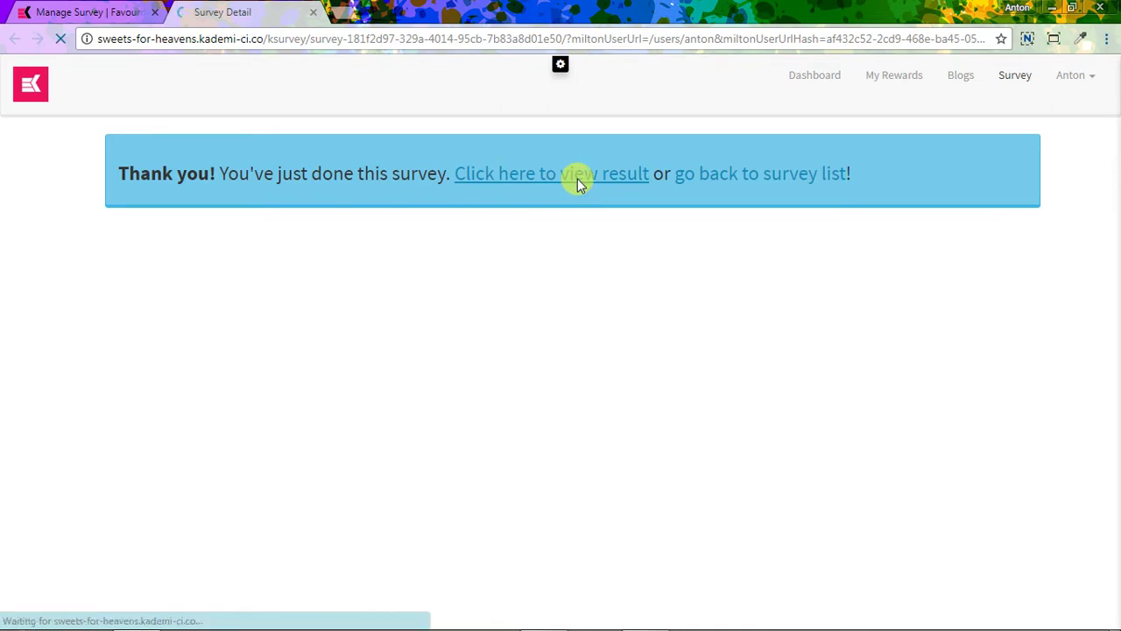
{"action": "scroll", "coordinate": [416, 426], "scroll_direction": "down", "scroll_amount": 1}
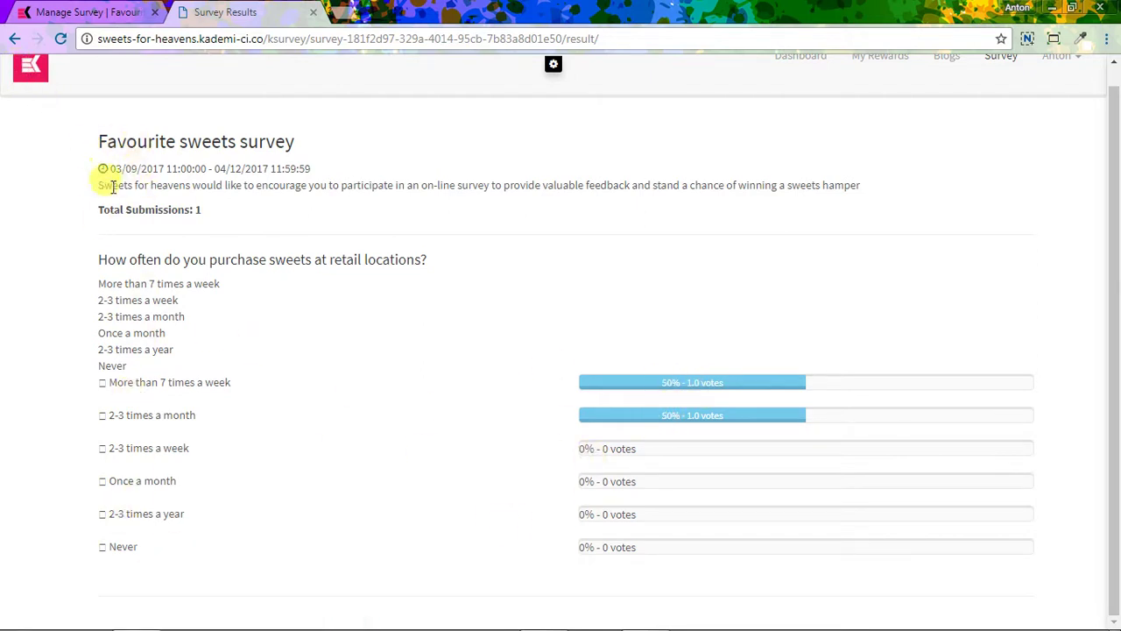
{"action": "left_click", "coordinate": [17, 40]}
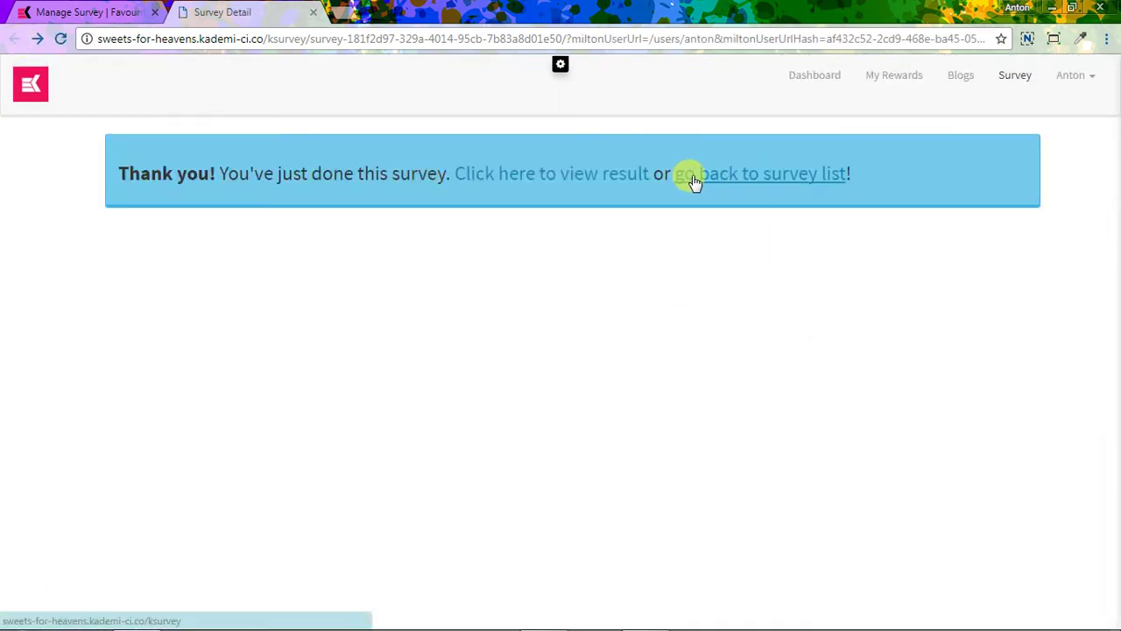
{"action": "left_click", "coordinate": [692, 175]}
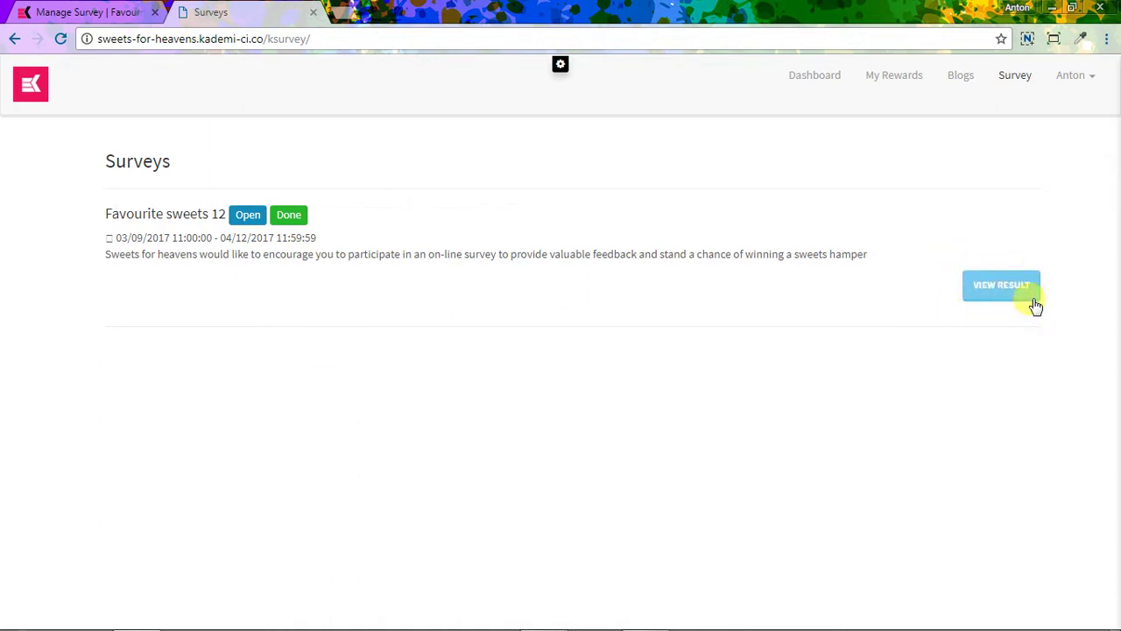
{"action": "left_click", "coordinate": [13, 40]}
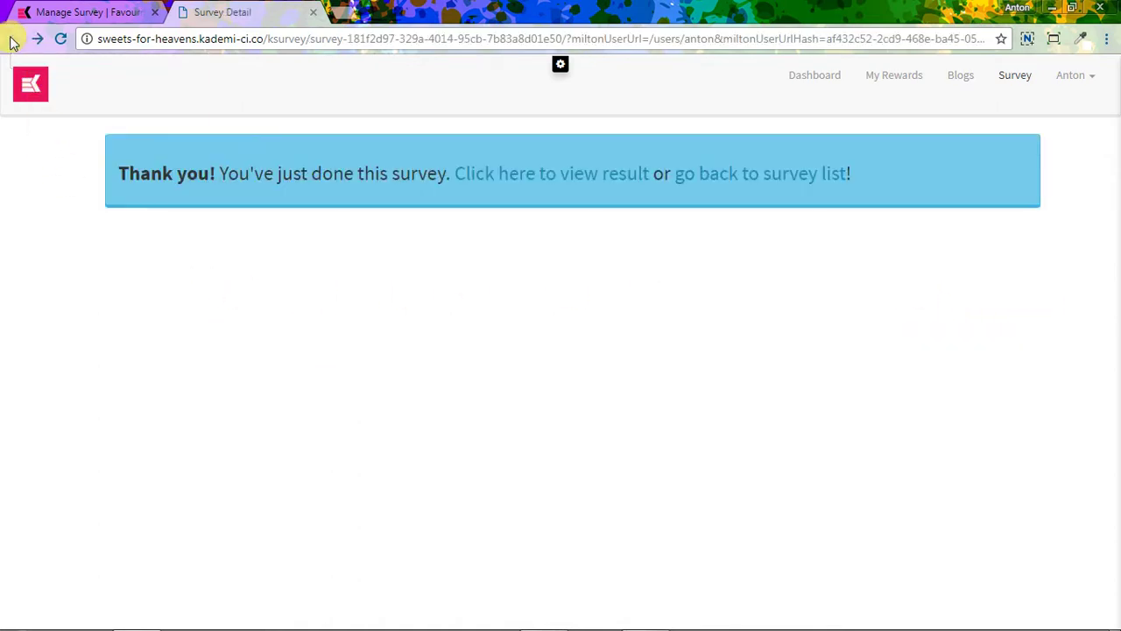
Close the survey preview and open the Home page of the sweets-for-heavens website for editing.
{"action": "left_click", "coordinate": [314, 14]}
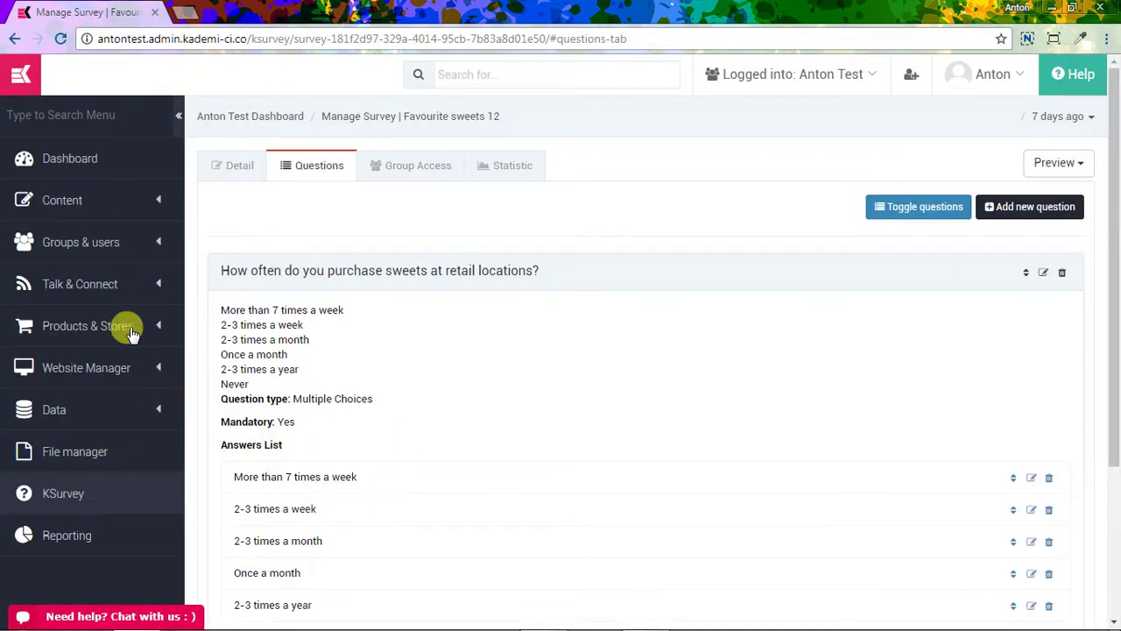
{"action": "left_click", "coordinate": [53, 368]}
{"action": "left_click", "coordinate": [79, 401]}
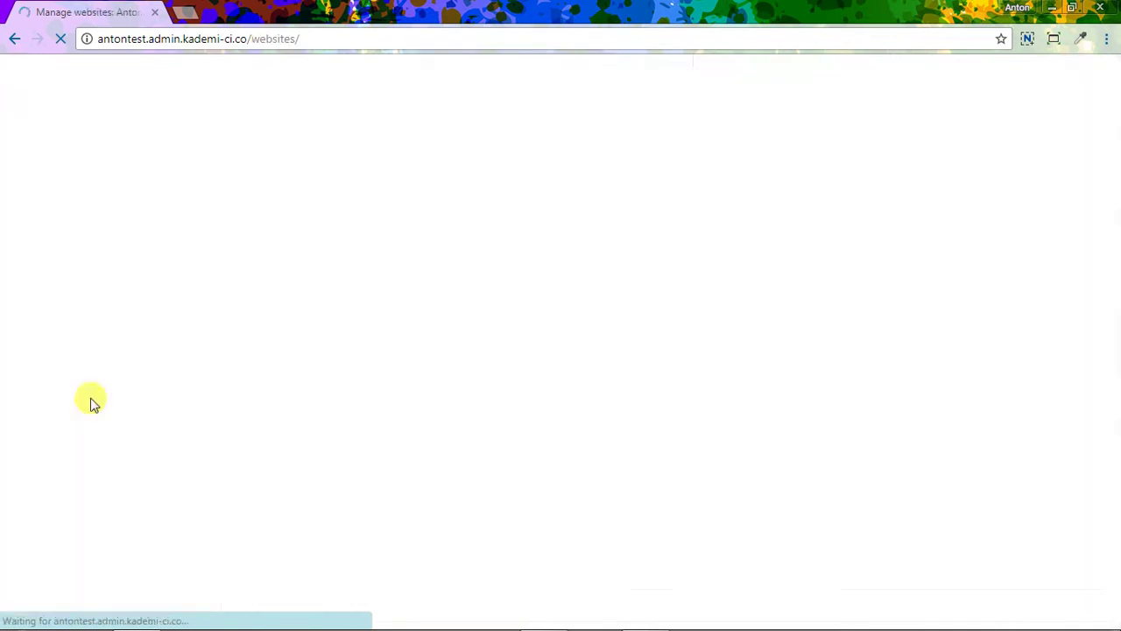
{"action": "left_click", "coordinate": [372, 244]}
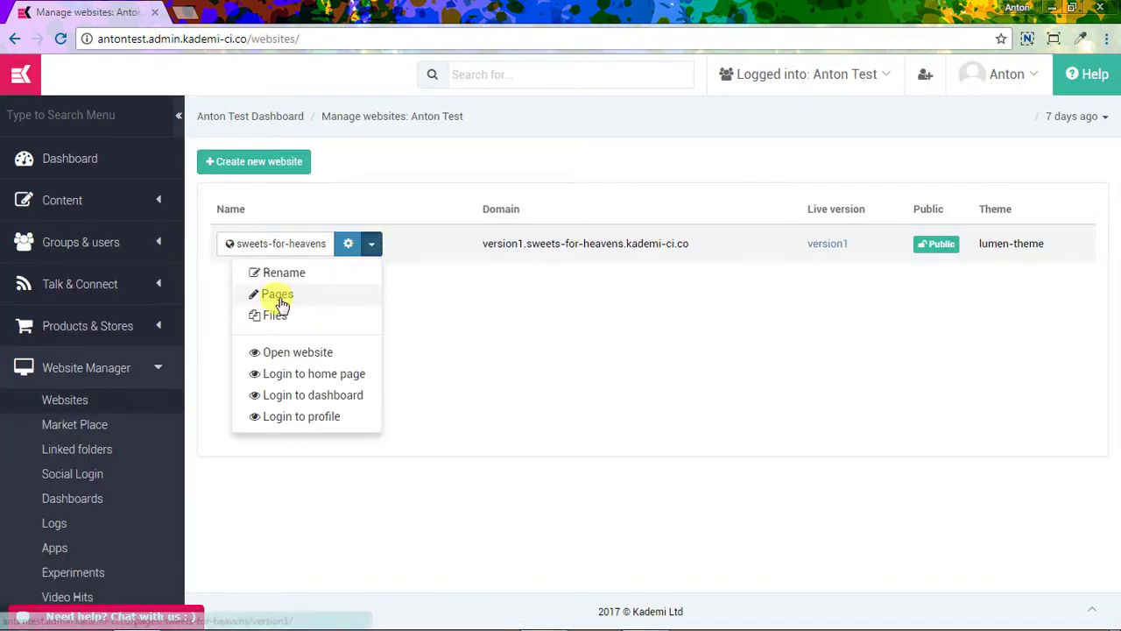
{"action": "left_click", "coordinate": [277, 298]}
{"action": "scroll", "coordinate": [394, 517], "scroll_direction": "down", "scroll_amount": 5}
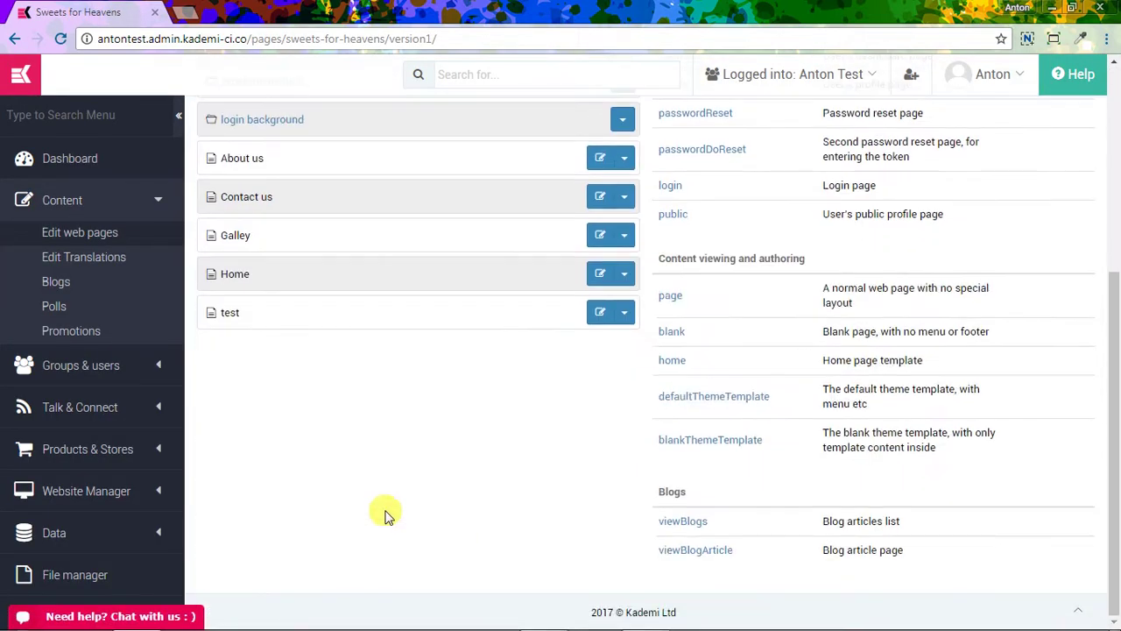
{"action": "left_click", "coordinate": [601, 278]}
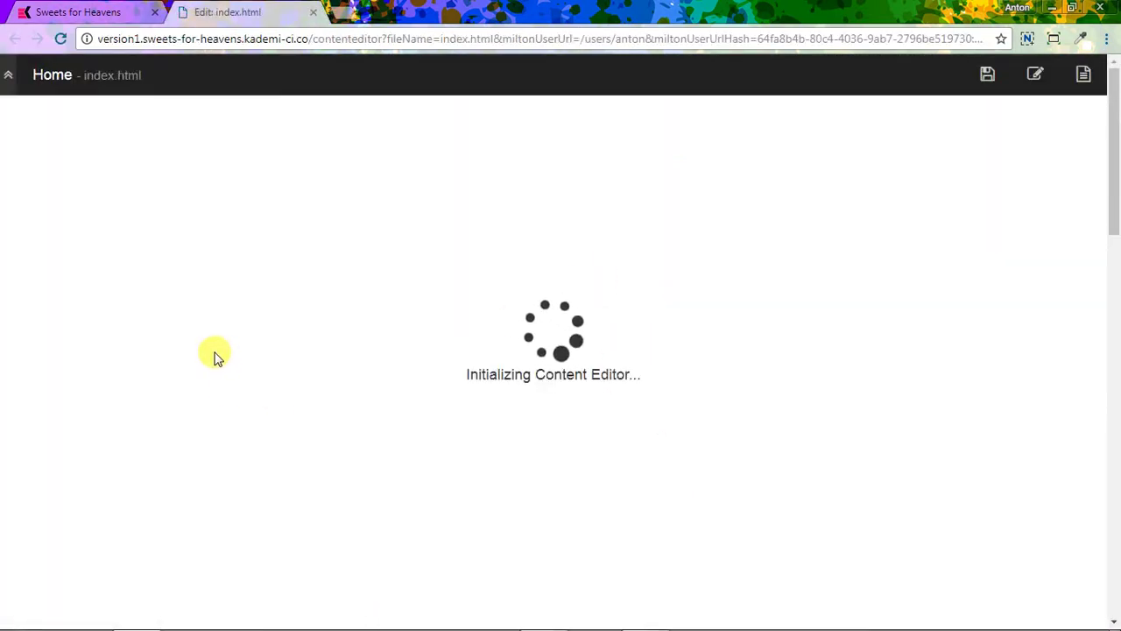
Add a KSurvey List component to the empty section above Bronze benefits on the Home page.
{"action": "scroll", "coordinate": [216, 355], "scroll_direction": "down", "scroll_amount": 2}
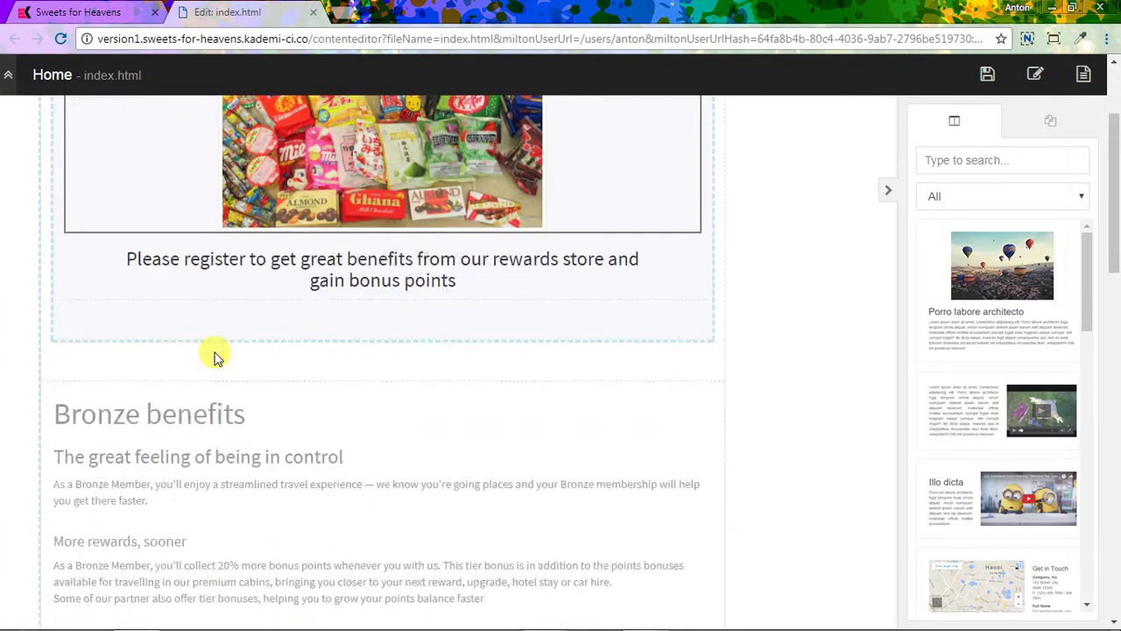
{"action": "scroll", "coordinate": [225, 268], "scroll_direction": "up", "scroll_amount": 2}
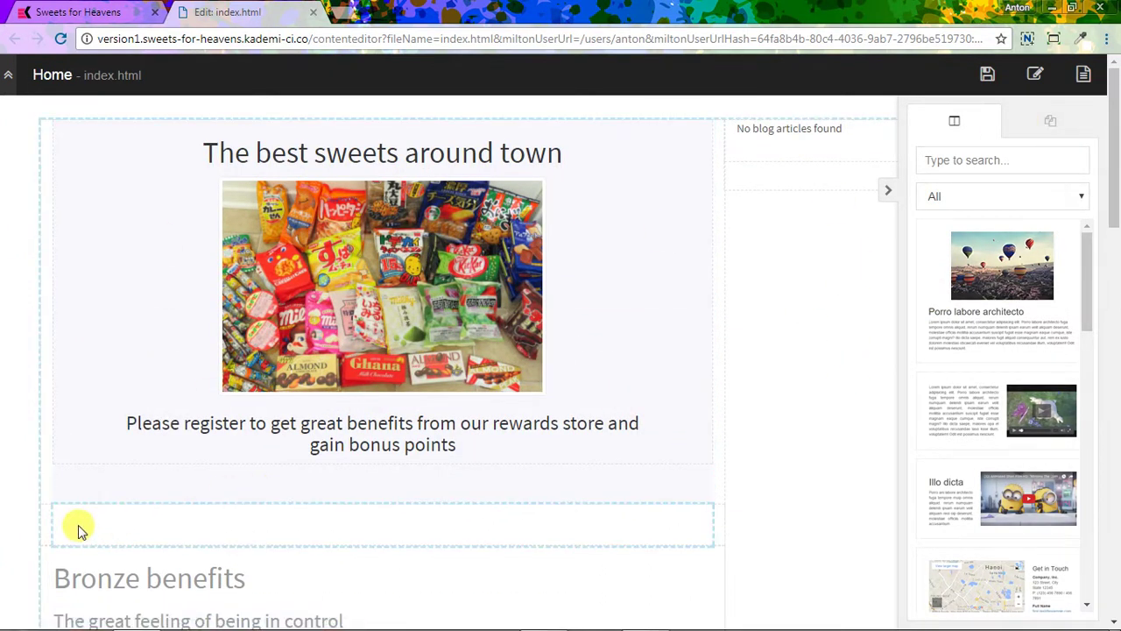
{"action": "mouse_move", "coordinate": [53, 525]}
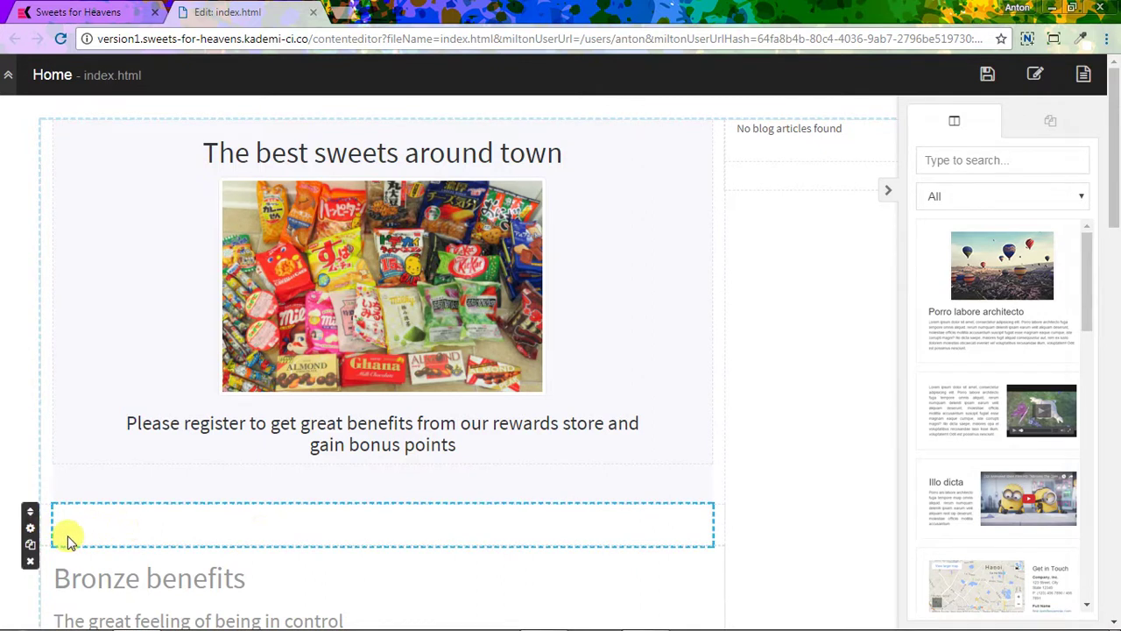
{"action": "left_click", "coordinate": [1052, 131]}
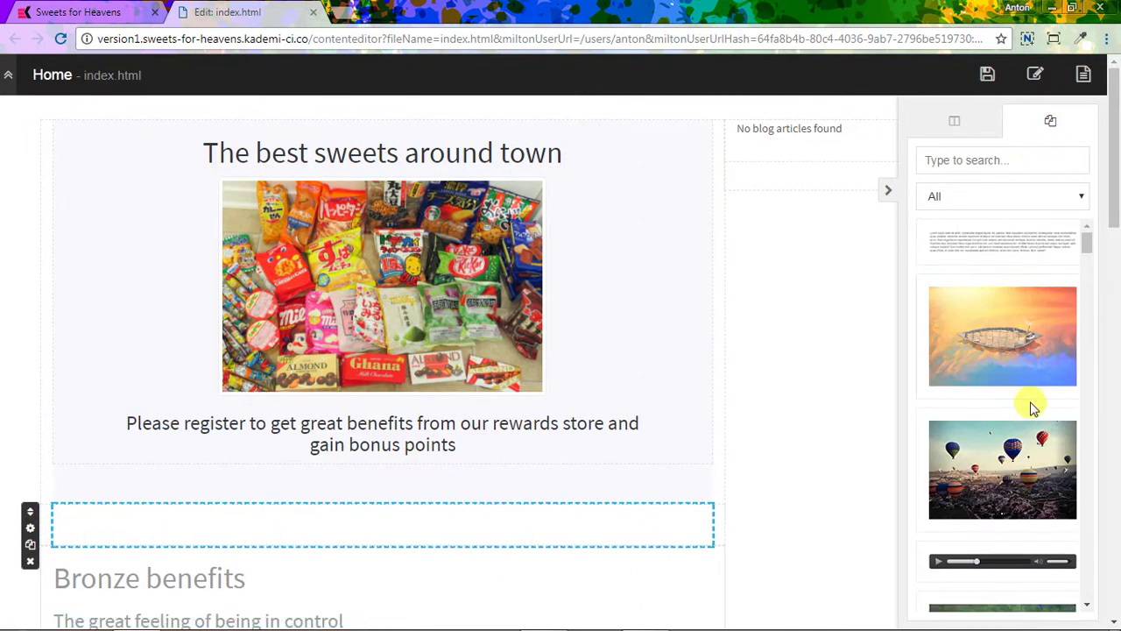
{"action": "left_click", "coordinate": [995, 202]}
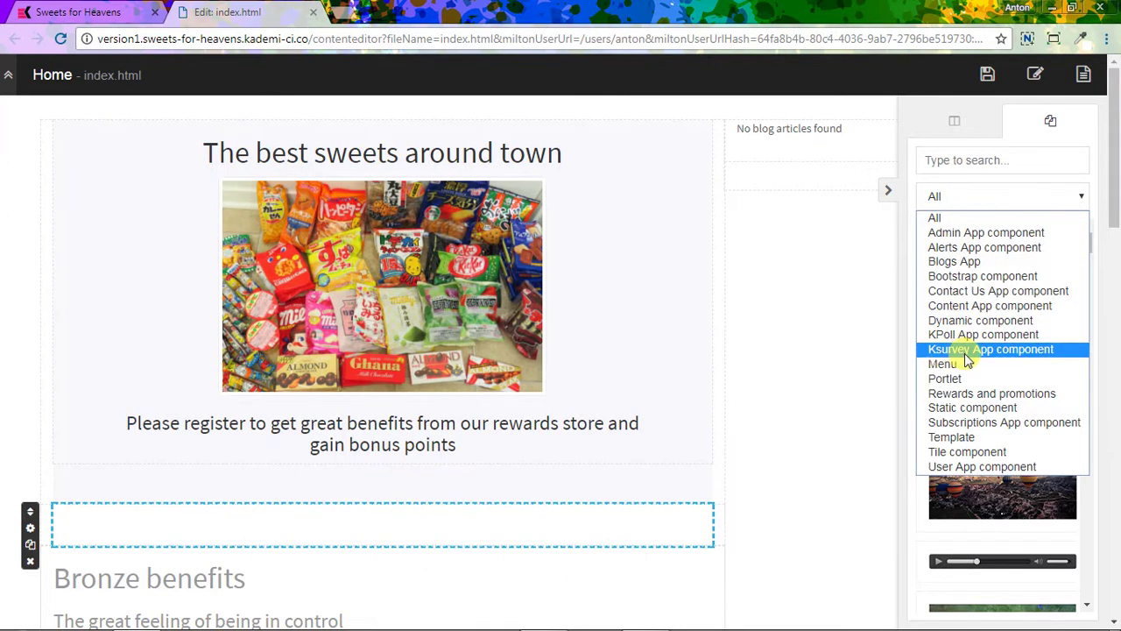
{"action": "left_click", "coordinate": [1007, 350]}
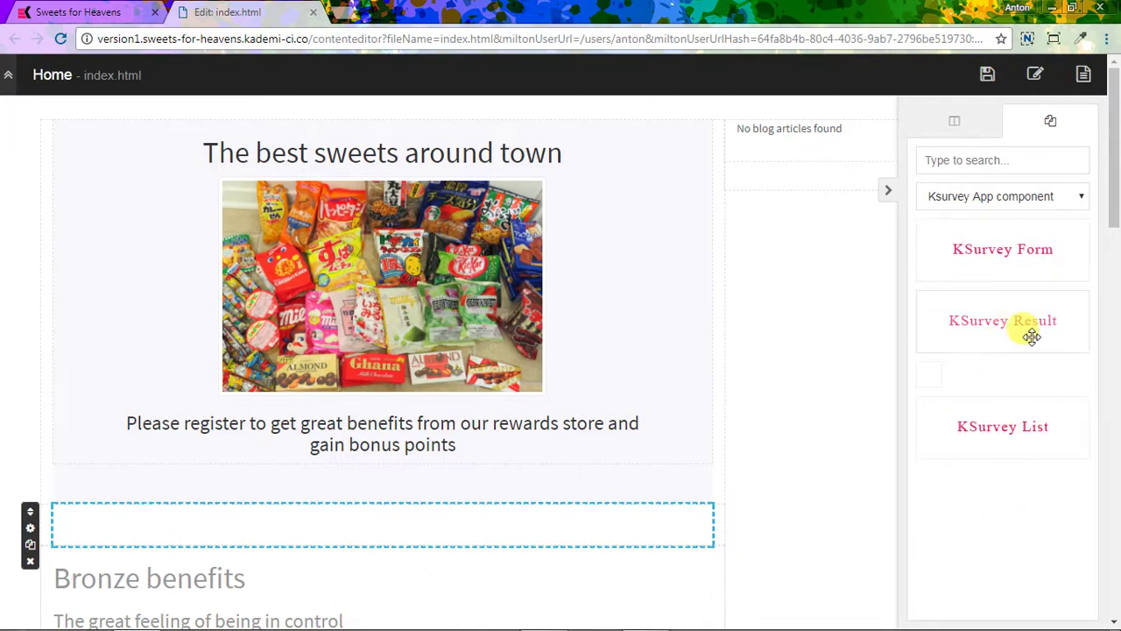
{"action": "left_click_drag", "start_coordinate": [1002, 427], "coordinate": [209, 580]}
Add a KSurvey Form component directly below the survey list.
{"action": "scroll", "coordinate": [211, 578], "scroll_direction": "down", "scroll_amount": 3}
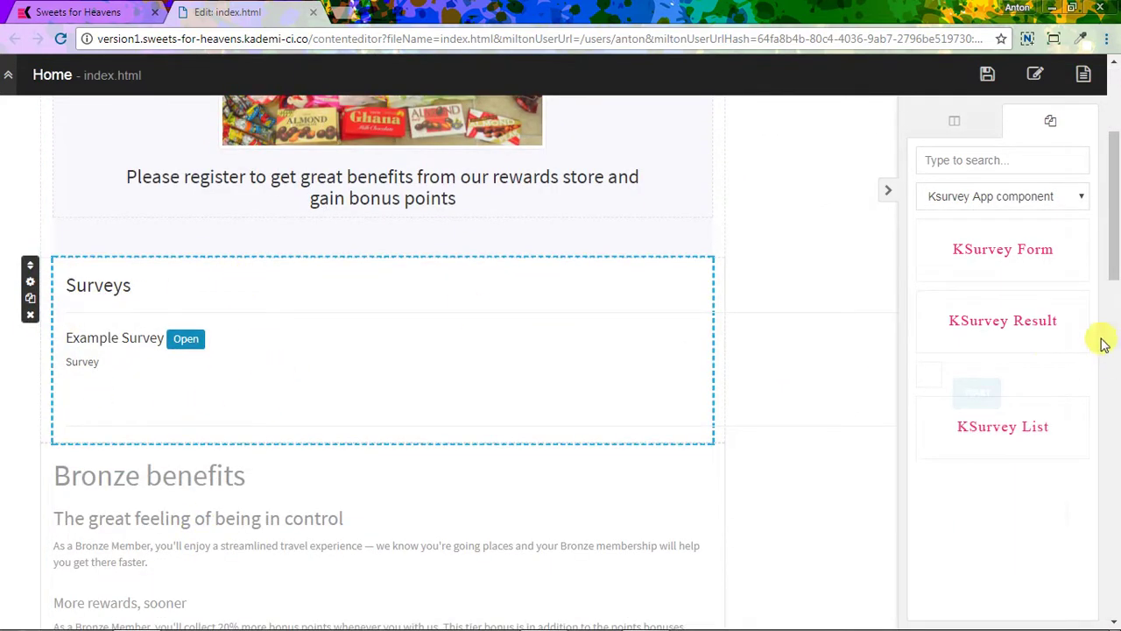
{"action": "left_click_drag", "start_coordinate": [952, 255], "coordinate": [170, 523]}
{"action": "scroll", "coordinate": [418, 495], "scroll_direction": "down", "scroll_amount": 2}
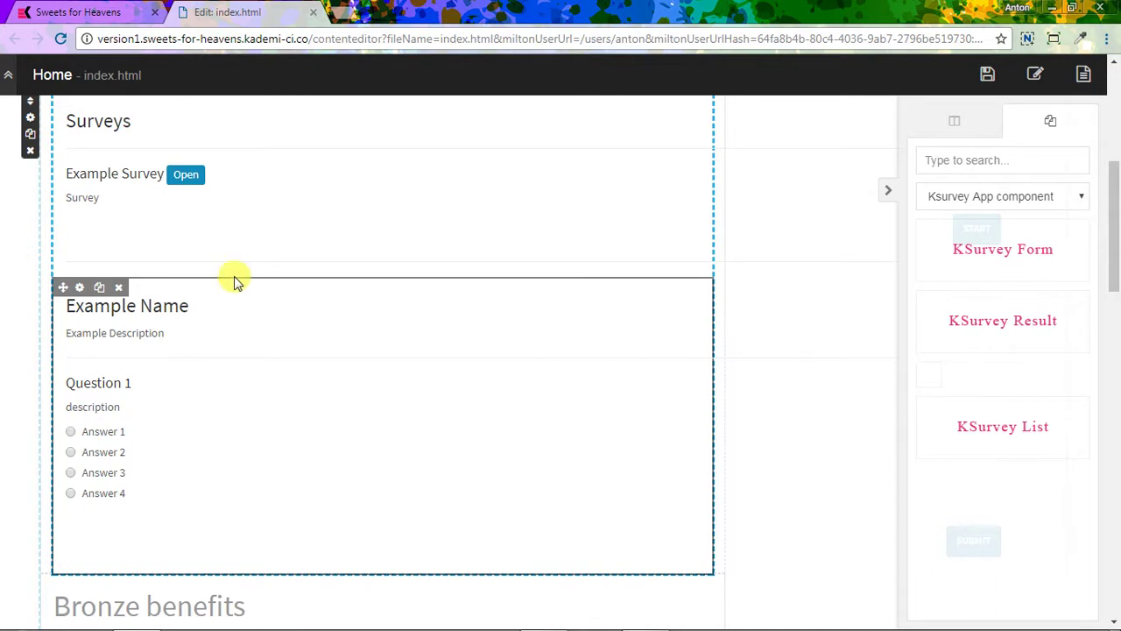
{"action": "scroll", "coordinate": [105, 169], "scroll_direction": "up", "scroll_amount": 2}
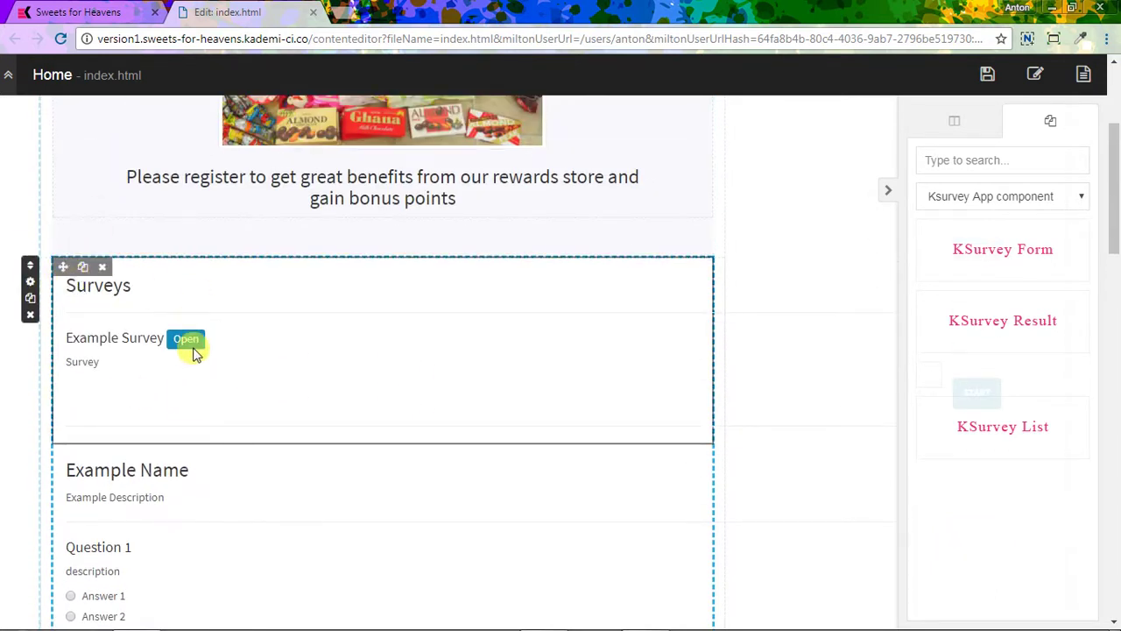
Set the survey form's Kademi Survey to Favourite sweets 12, save the page and leave the form's settings.
{"action": "scroll", "coordinate": [175, 403], "scroll_direction": "down", "scroll_amount": 1}
{"action": "scroll", "coordinate": [191, 448], "scroll_direction": "down", "scroll_amount": 1}
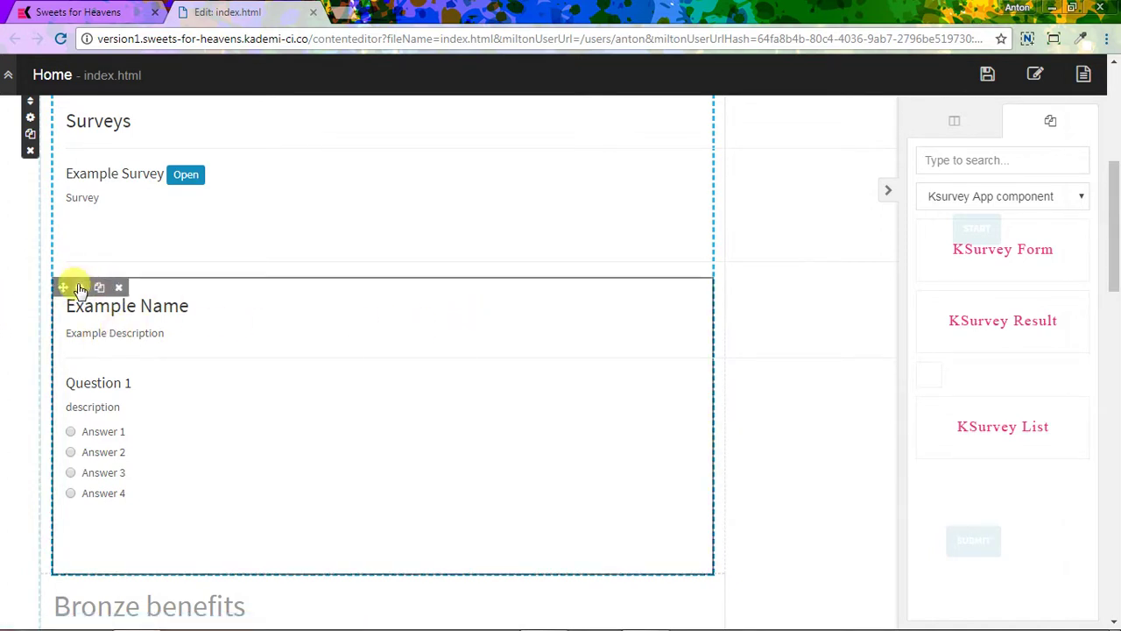
{"action": "left_click", "coordinate": [80, 288]}
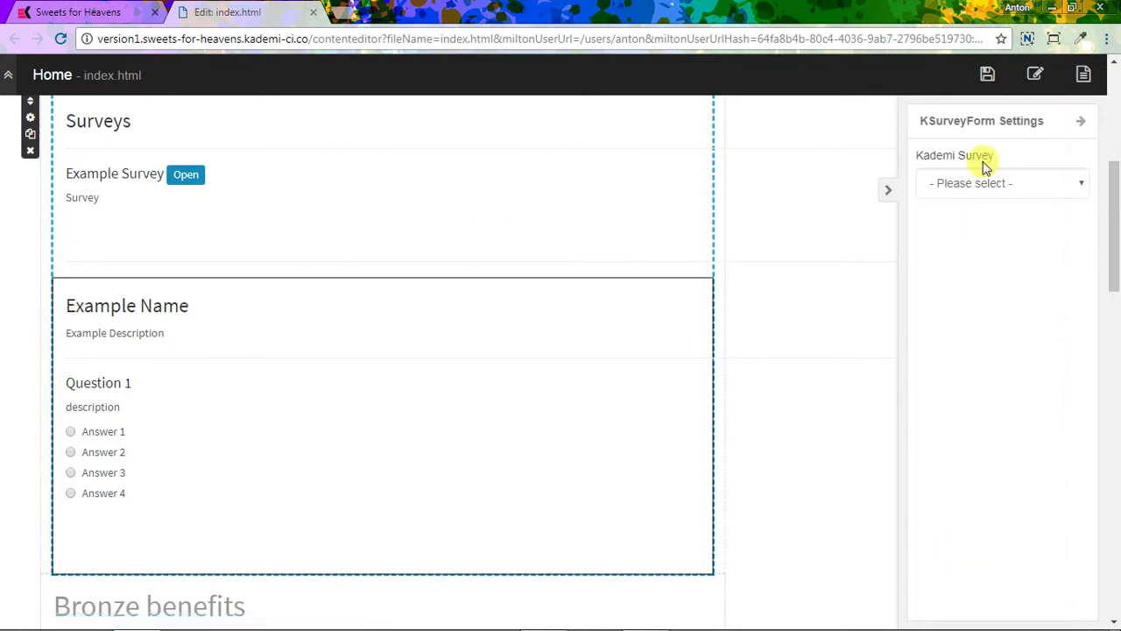
{"action": "left_click", "coordinate": [965, 188]}
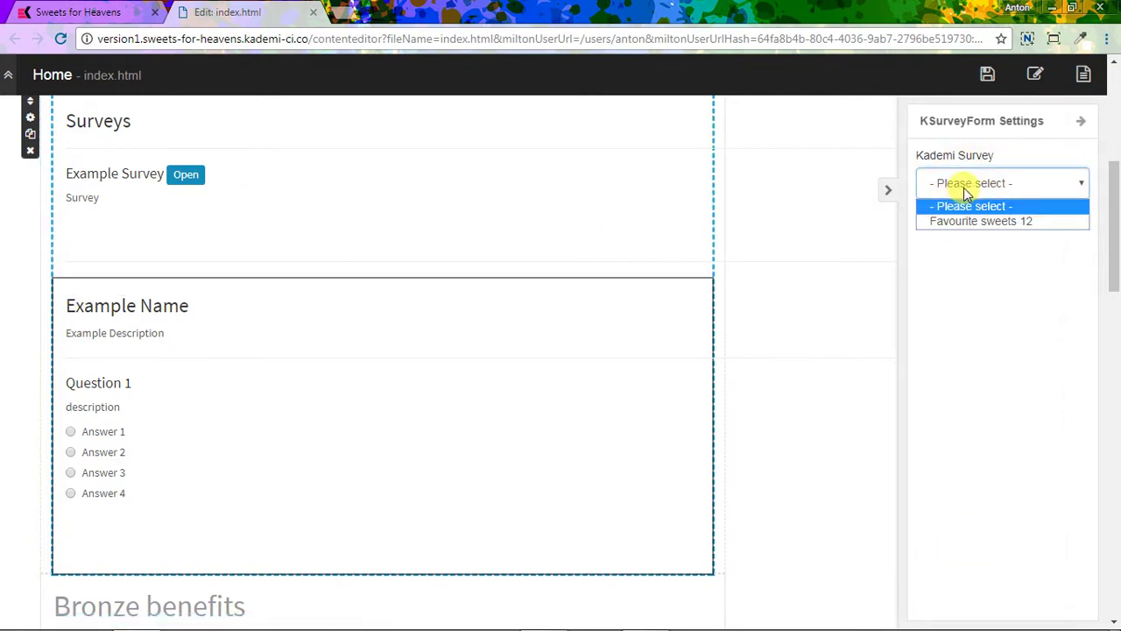
{"action": "left_click", "coordinate": [1027, 222]}
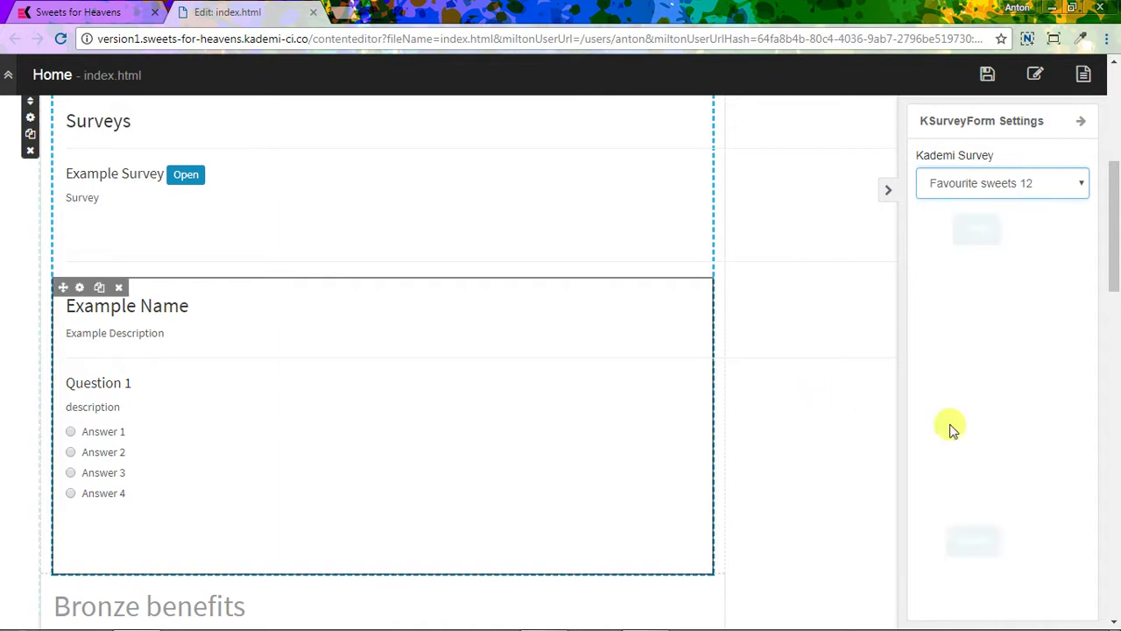
{"action": "left_click", "coordinate": [987, 73]}
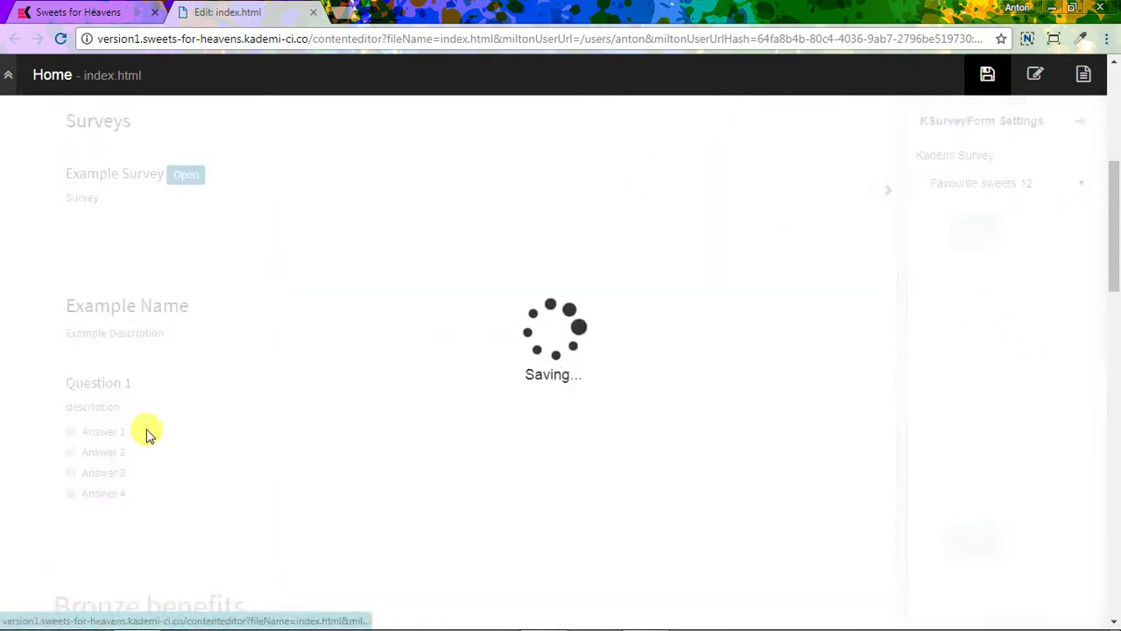
{"action": "left_click", "coordinate": [885, 193]}
{"action": "scroll", "coordinate": [118, 393], "scroll_direction": "down", "scroll_amount": 2}
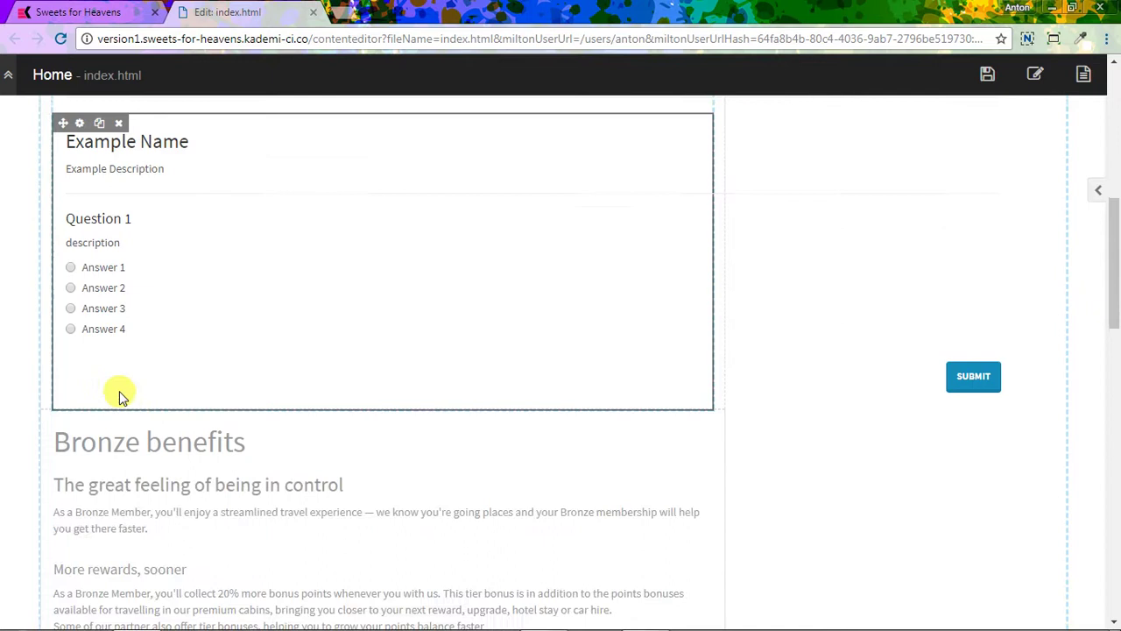
{"action": "scroll", "coordinate": [1083, 263], "scroll_direction": "up", "scroll_amount": 2}
{"action": "left_click", "coordinate": [1094, 192]}
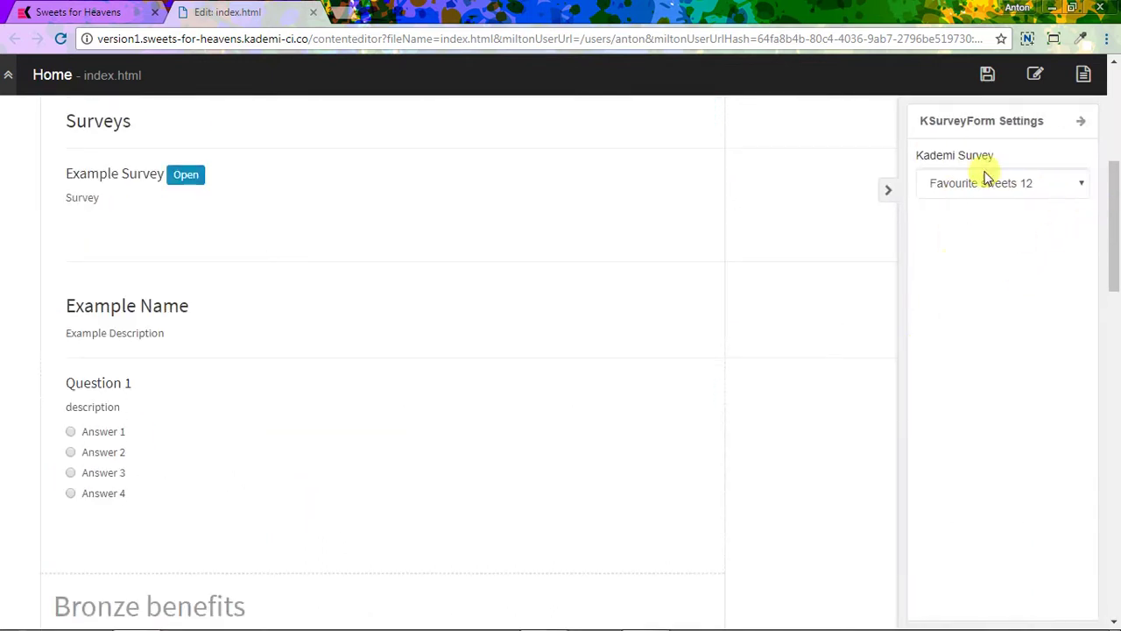
{"action": "left_click", "coordinate": [1080, 123]}
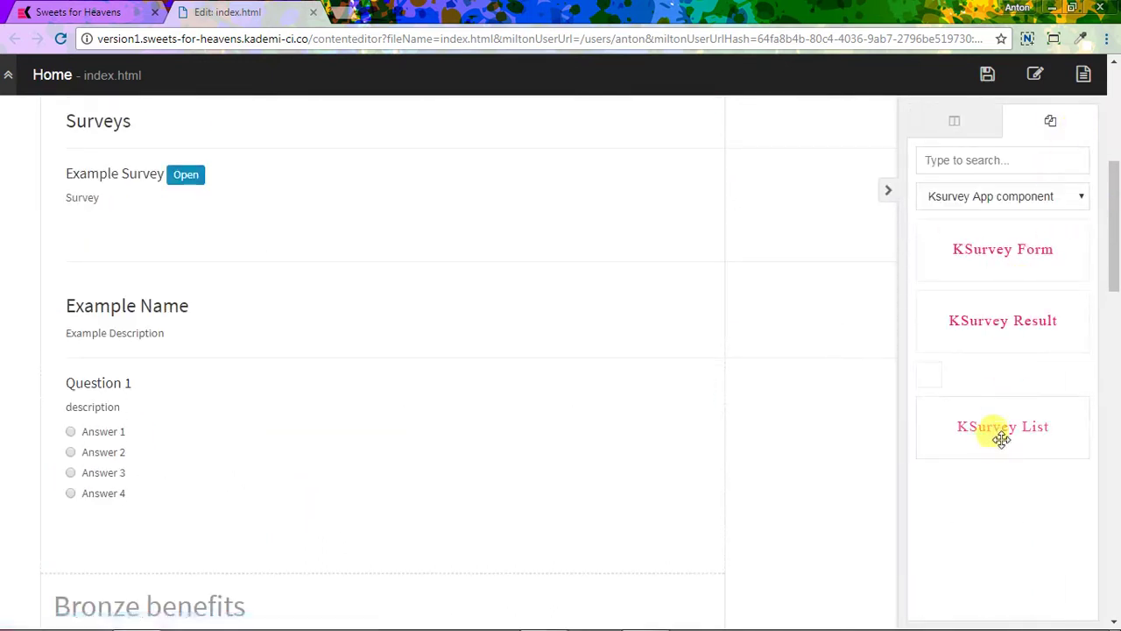
{"action": "scroll", "coordinate": [452, 405], "scroll_direction": "down", "scroll_amount": 2}
{"action": "left_click_drag", "start_coordinate": [1004, 431], "coordinate": [184, 477]}
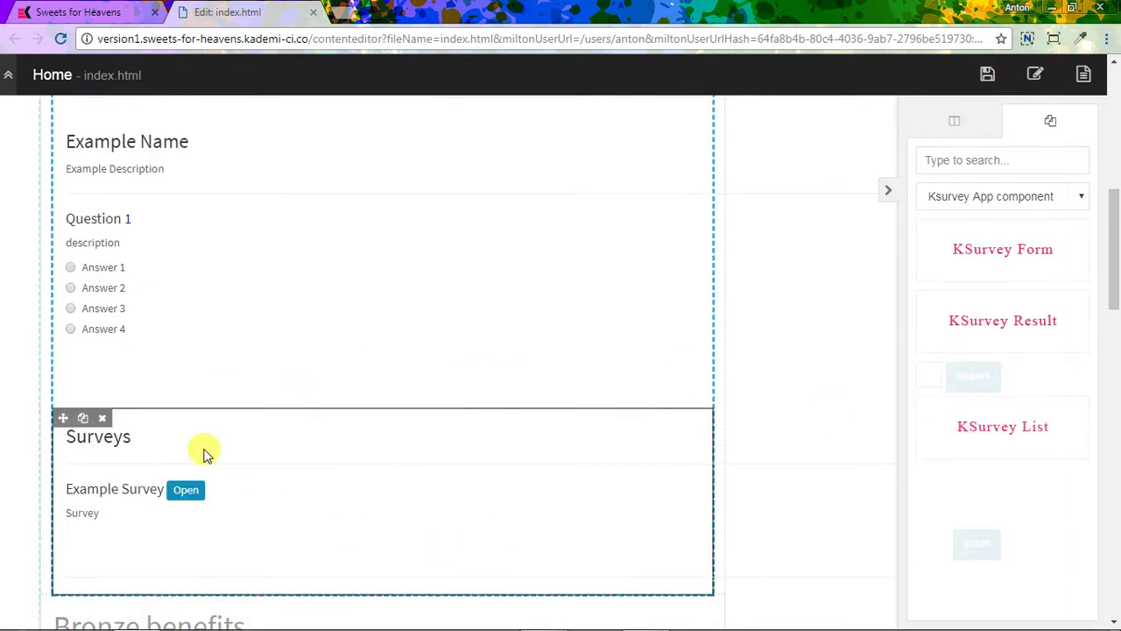
{"action": "scroll", "coordinate": [157, 464], "scroll_direction": "down", "scroll_amount": 2}
{"action": "left_click", "coordinate": [105, 256]}
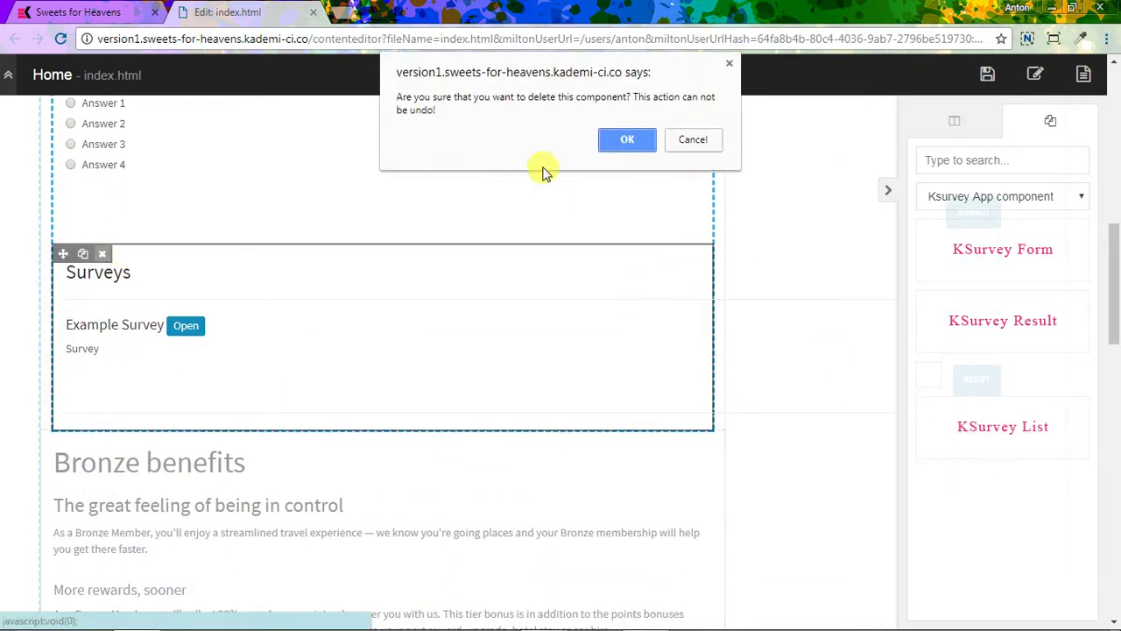
{"action": "left_click", "coordinate": [626, 138]}
Add a KSurvey Result component below the survey form and save the Home page.
{"action": "left_click_drag", "start_coordinate": [998, 311], "coordinate": [215, 312]}
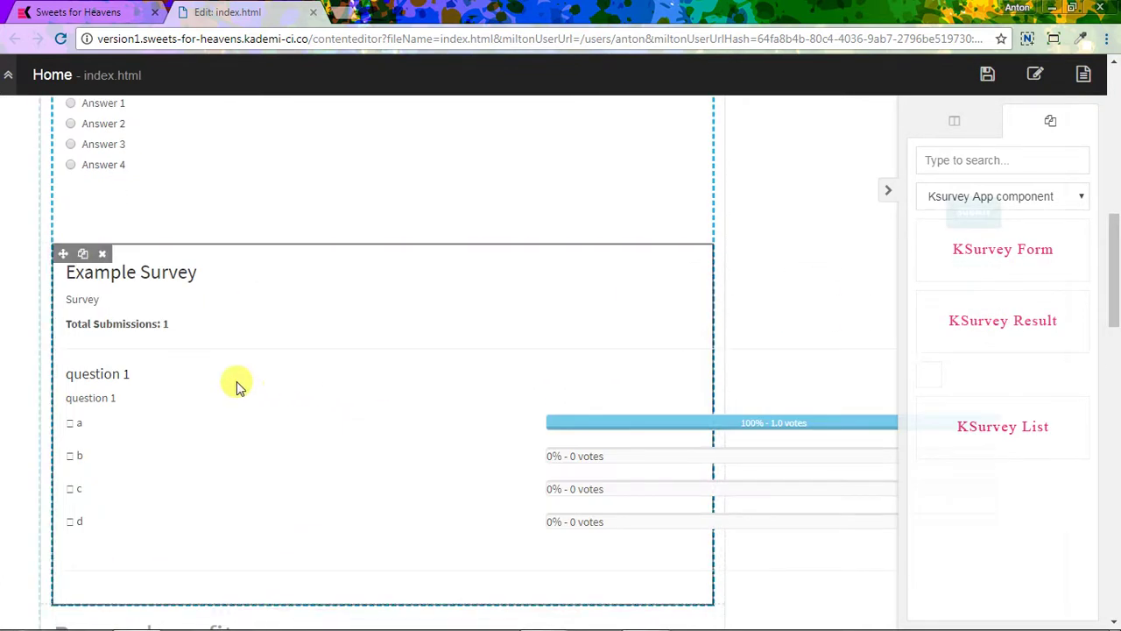
{"action": "scroll", "coordinate": [237, 381], "scroll_direction": "up", "scroll_amount": 1}
{"action": "scroll", "coordinate": [592, 508], "scroll_direction": "down", "scroll_amount": 2}
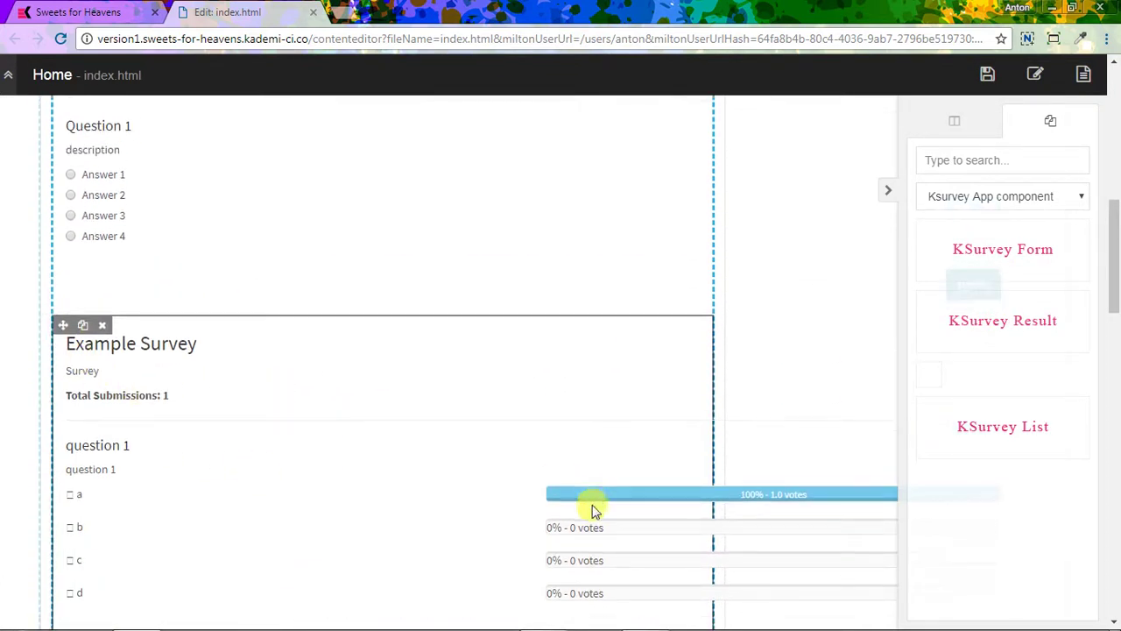
{"action": "scroll", "coordinate": [74, 404], "scroll_direction": "up", "scroll_amount": 5}
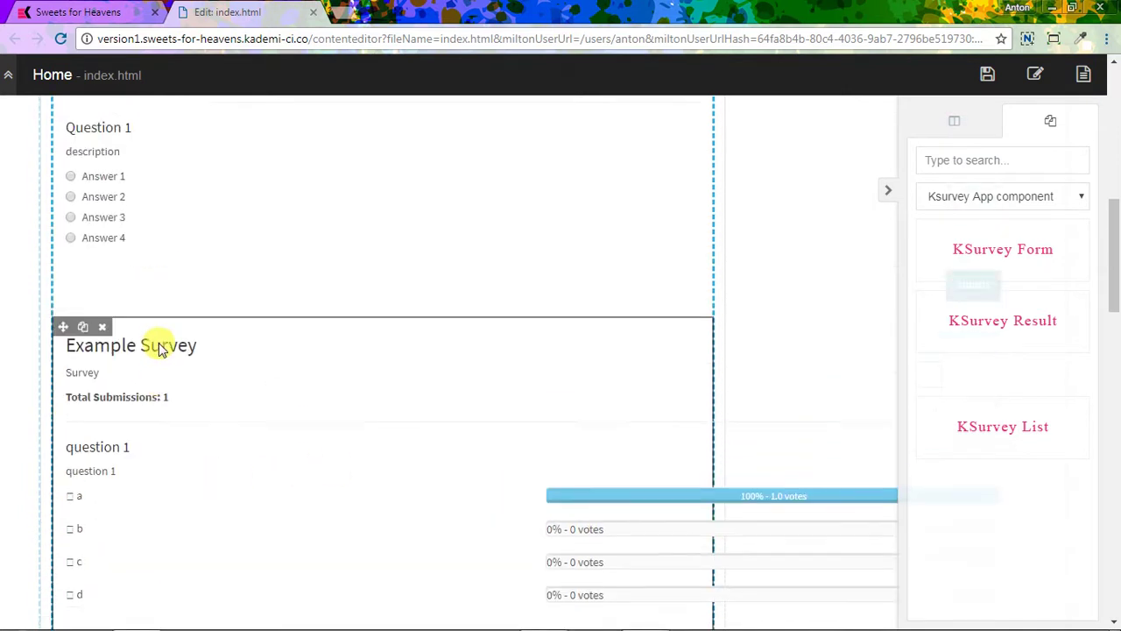
{"action": "scroll", "coordinate": [179, 302], "scroll_direction": "up", "scroll_amount": 3}
{"action": "left_click", "coordinate": [987, 73]}
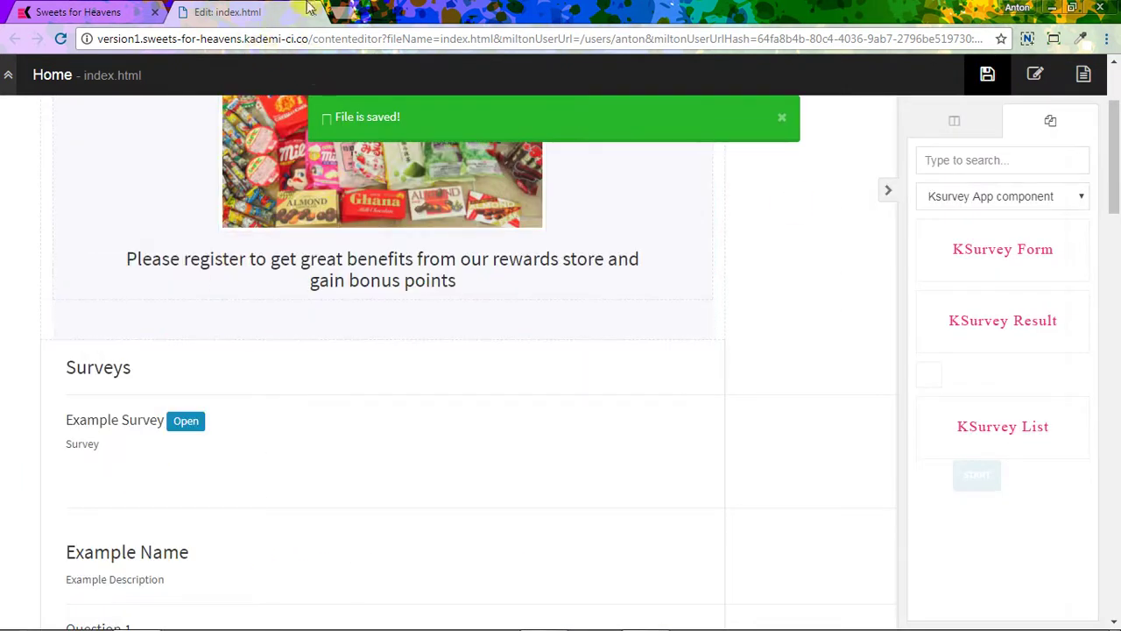
Close the page editor and view the survey components on the website's Home page.
{"action": "left_click", "coordinate": [313, 12]}
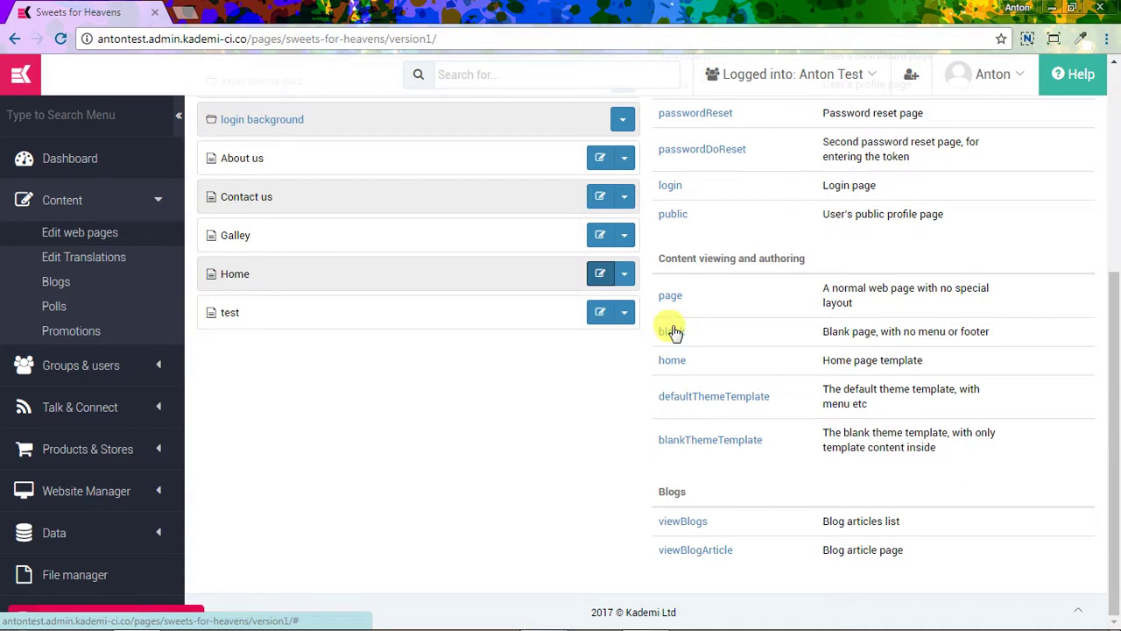
{"action": "left_click", "coordinate": [627, 274]}
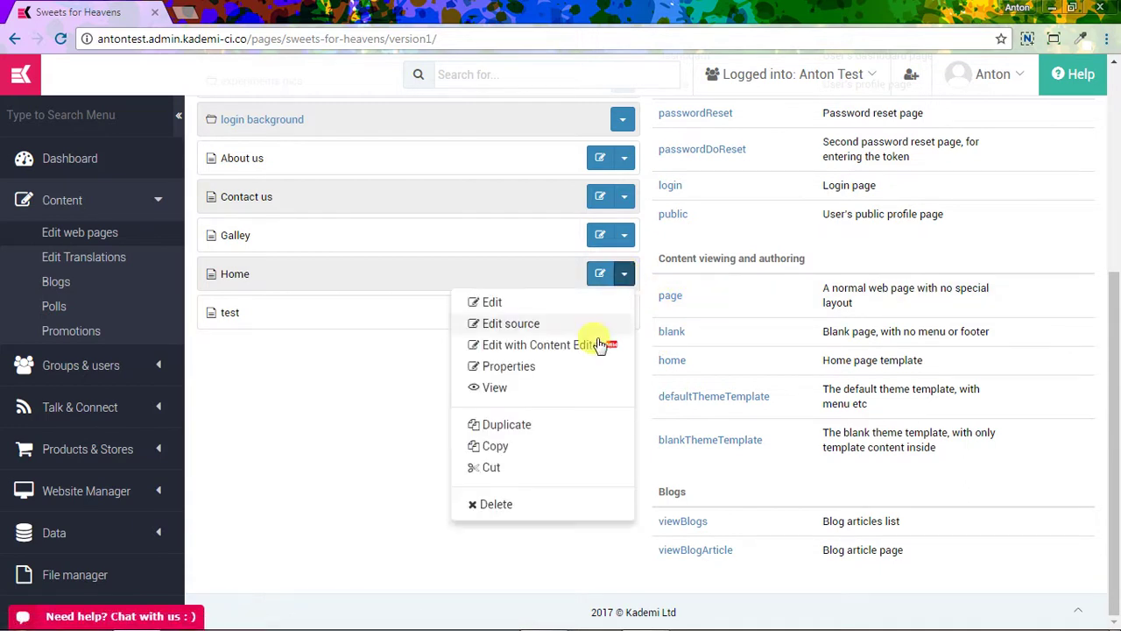
{"action": "left_click", "coordinate": [495, 386]}
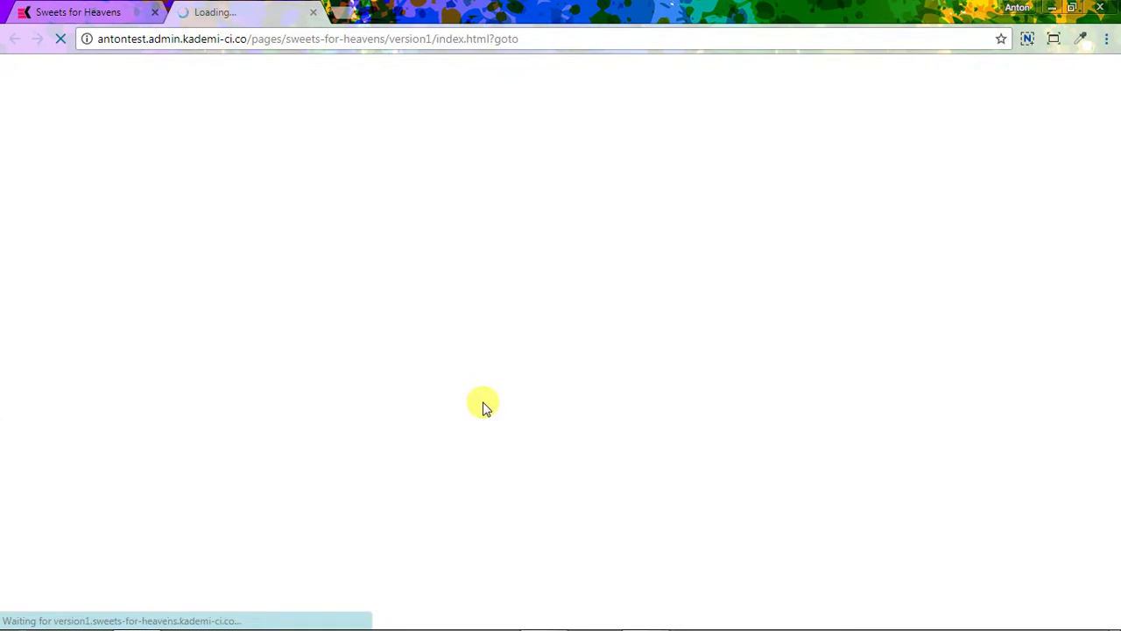
{"action": "scroll", "coordinate": [284, 349], "scroll_direction": "down", "scroll_amount": 2}
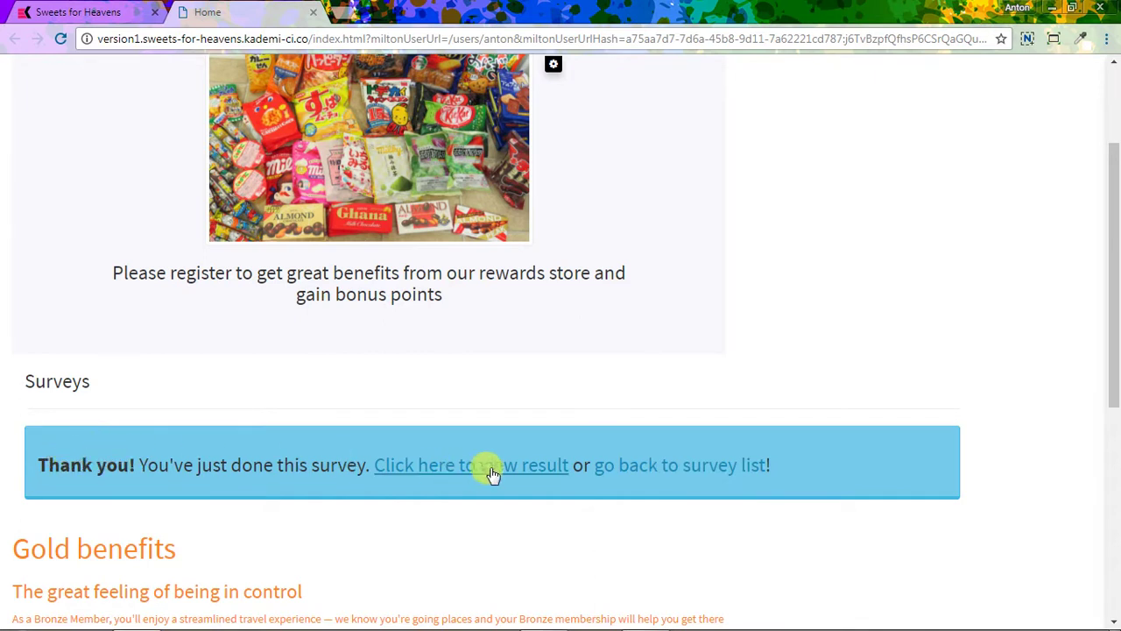
Return to the admin site and examine the statistics and answer results of the Favourite sweets 12 survey.
{"action": "left_click", "coordinate": [40, 11]}
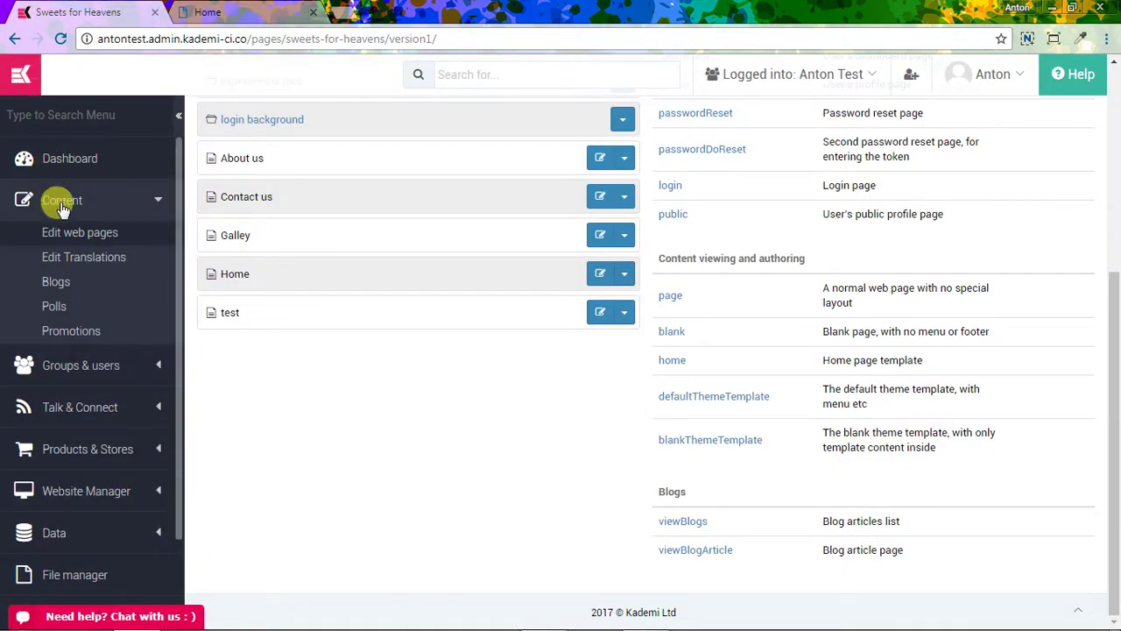
{"action": "scroll", "coordinate": [67, 496], "scroll_direction": "down", "scroll_amount": 1}
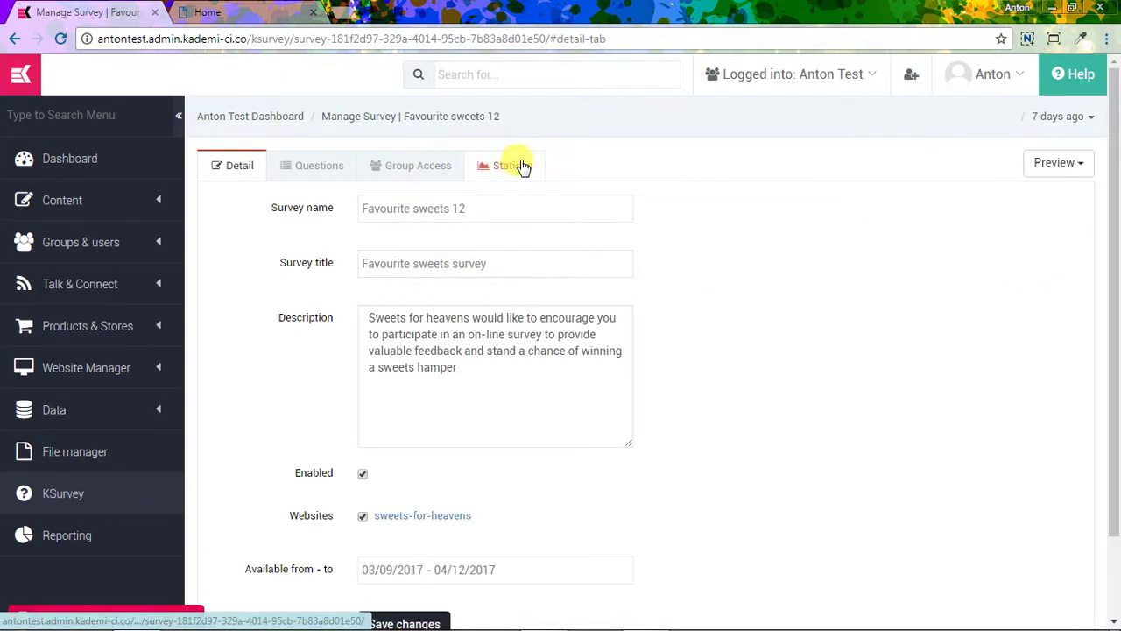
{"action": "left_click", "coordinate": [517, 167]}
{"action": "scroll", "coordinate": [662, 461], "scroll_direction": "down", "scroll_amount": 2}
{"action": "scroll", "coordinate": [341, 426], "scroll_direction": "down", "scroll_amount": 4}
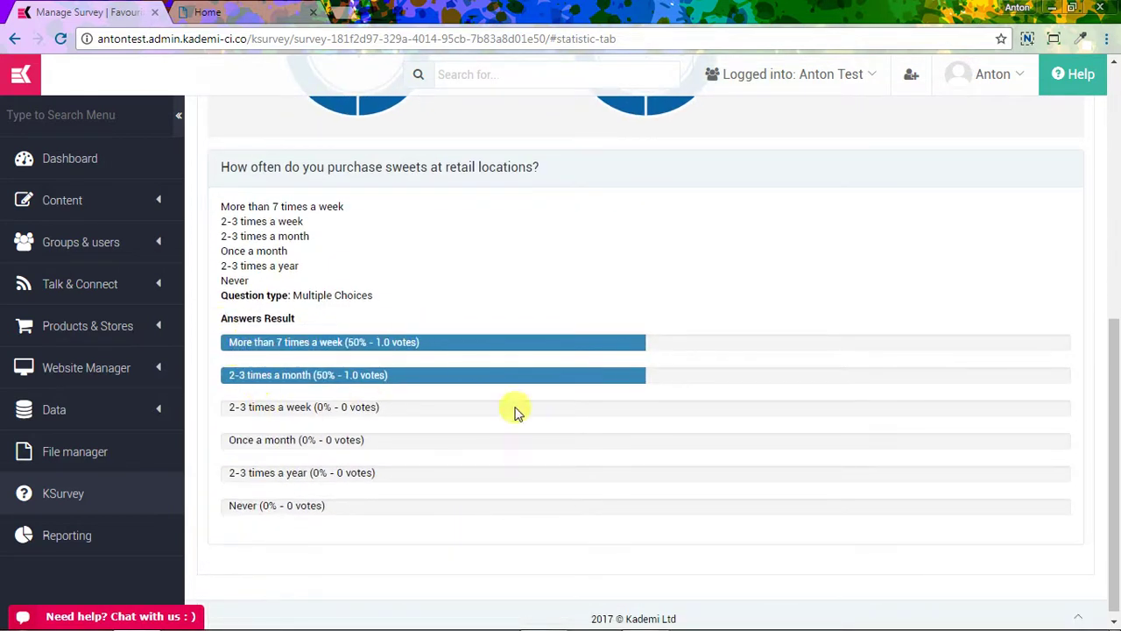
Clear all results of the Favourite sweets 12 survey, confirm the deletion and reload the survey's statistics.
{"action": "scroll", "coordinate": [771, 220], "scroll_direction": "up", "scroll_amount": 4}
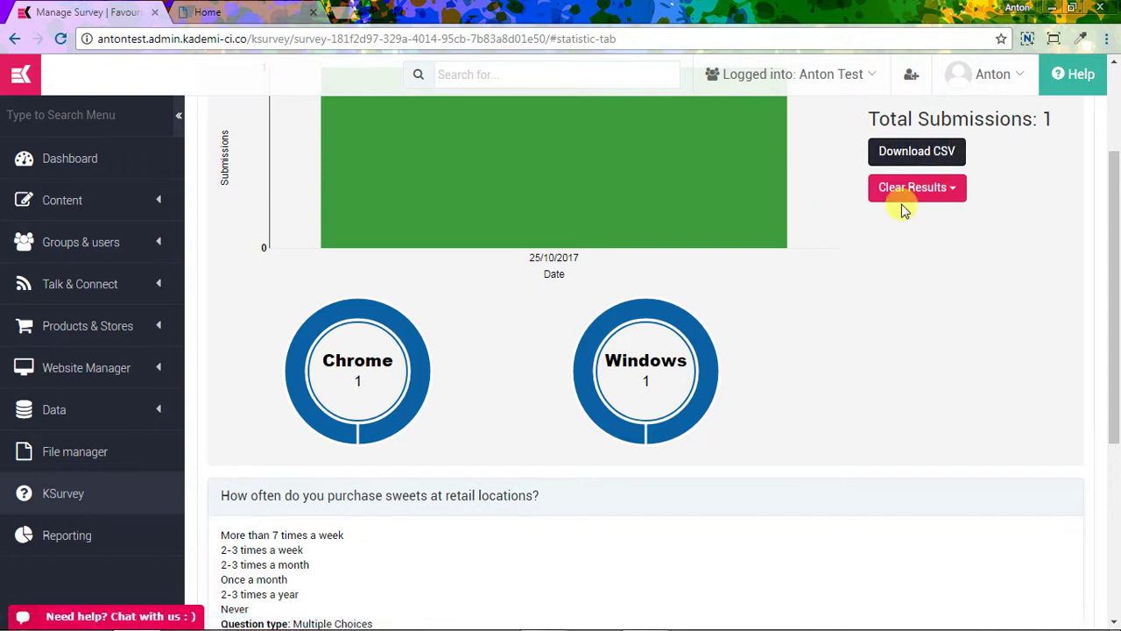
{"action": "scroll", "coordinate": [951, 193], "scroll_direction": "up", "scroll_amount": 3}
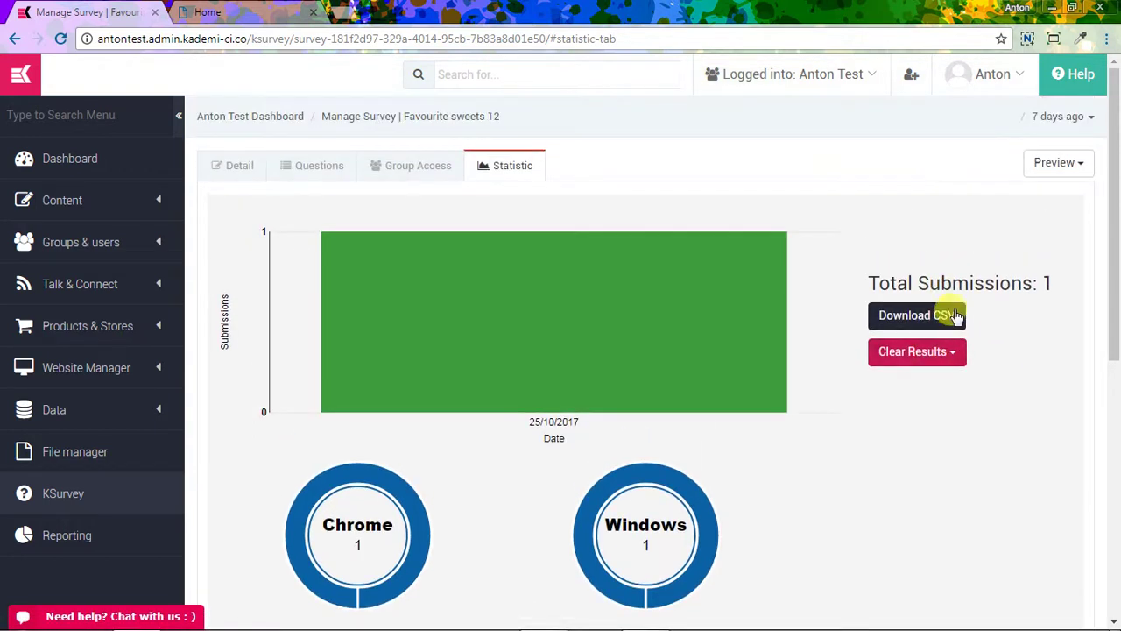
{"action": "left_click", "coordinate": [944, 351]}
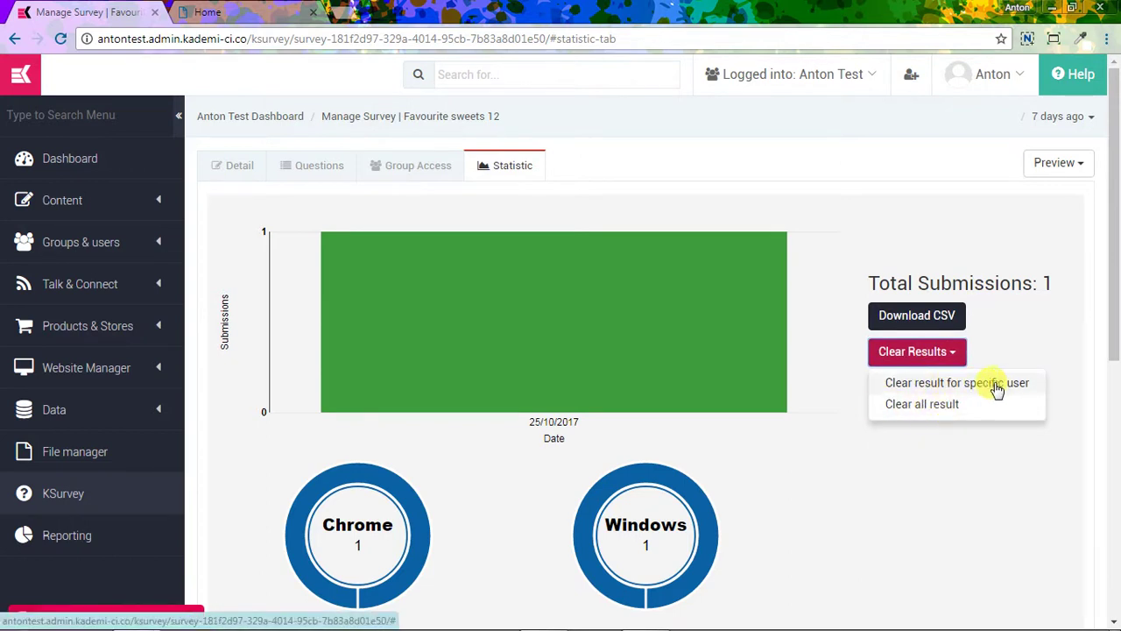
{"action": "left_click", "coordinate": [929, 411]}
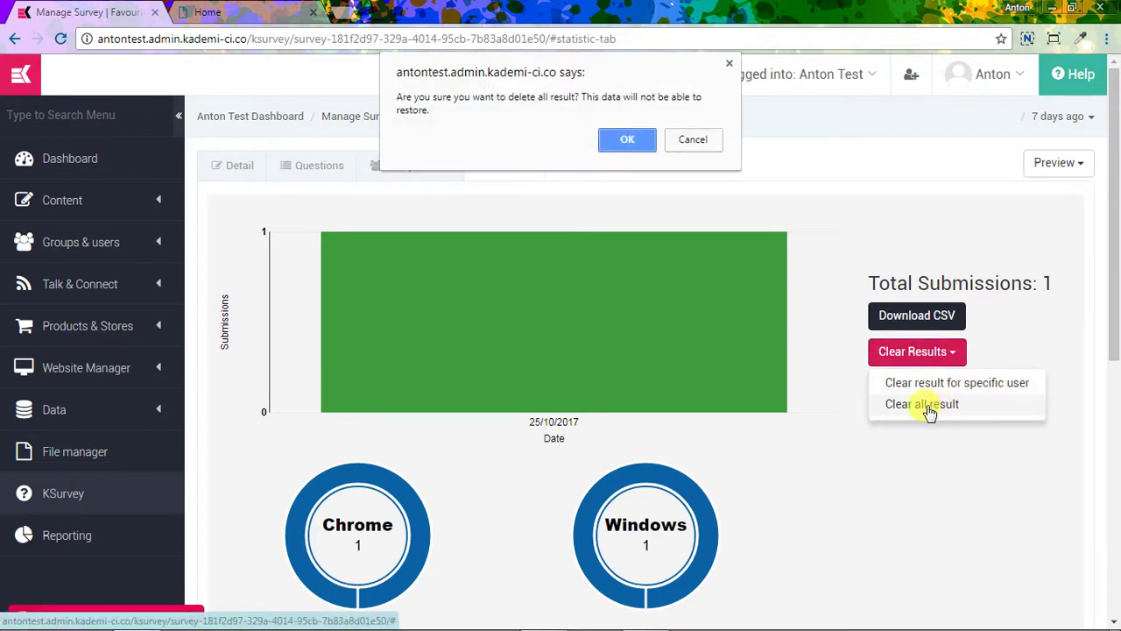
{"action": "left_click", "coordinate": [623, 138]}
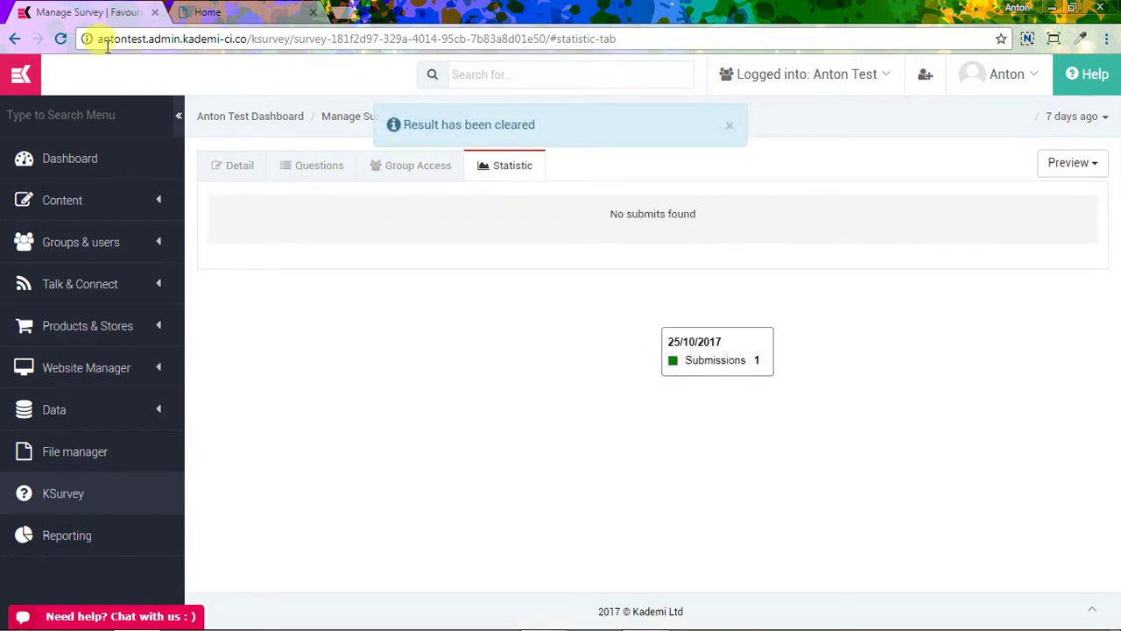
{"action": "left_click", "coordinate": [63, 43]}
Switch to the website's Home page, reload it and go to the Favourite sweets survey form.
{"action": "left_click", "coordinate": [221, 14]}
{"action": "left_click", "coordinate": [62, 40]}
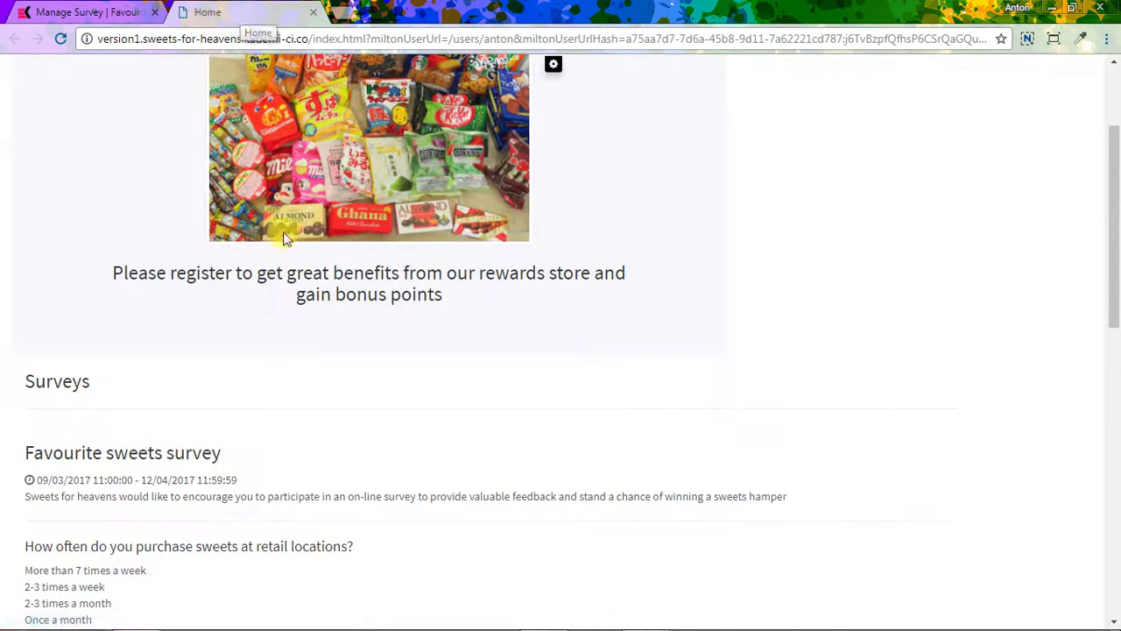
{"action": "scroll", "coordinate": [153, 394], "scroll_direction": "down", "scroll_amount": 4}
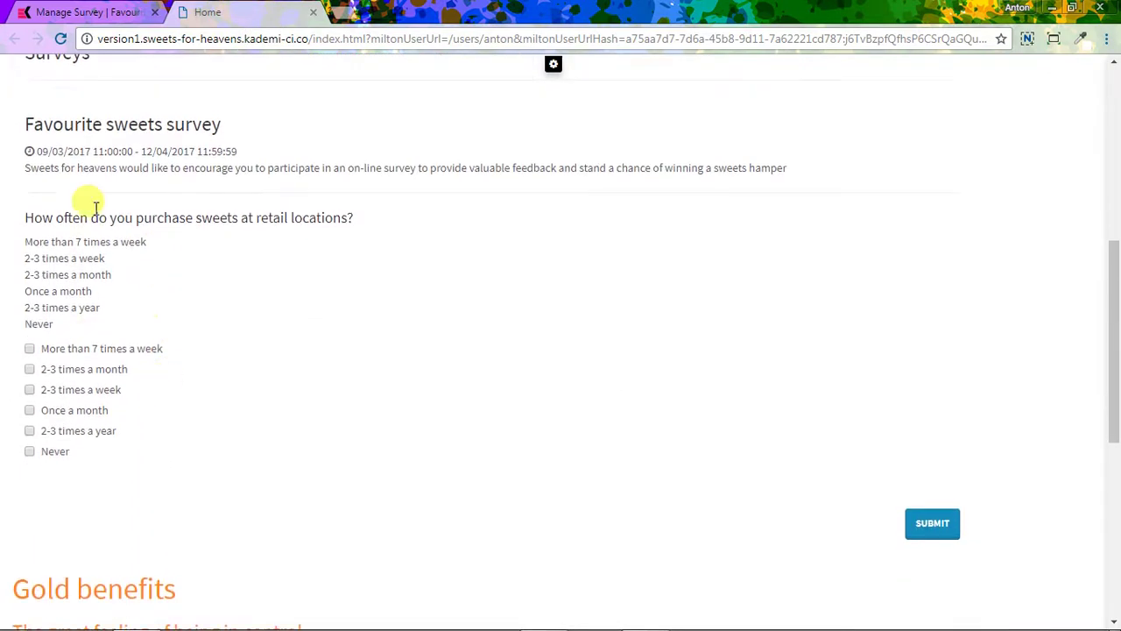
{"action": "left_click_drag", "start_coordinate": [17, 120], "coordinate": [267, 147]}
Answer the survey question with 2-3 times a year, submit the survey and look over the Home page.
{"action": "left_click", "coordinate": [179, 431]}
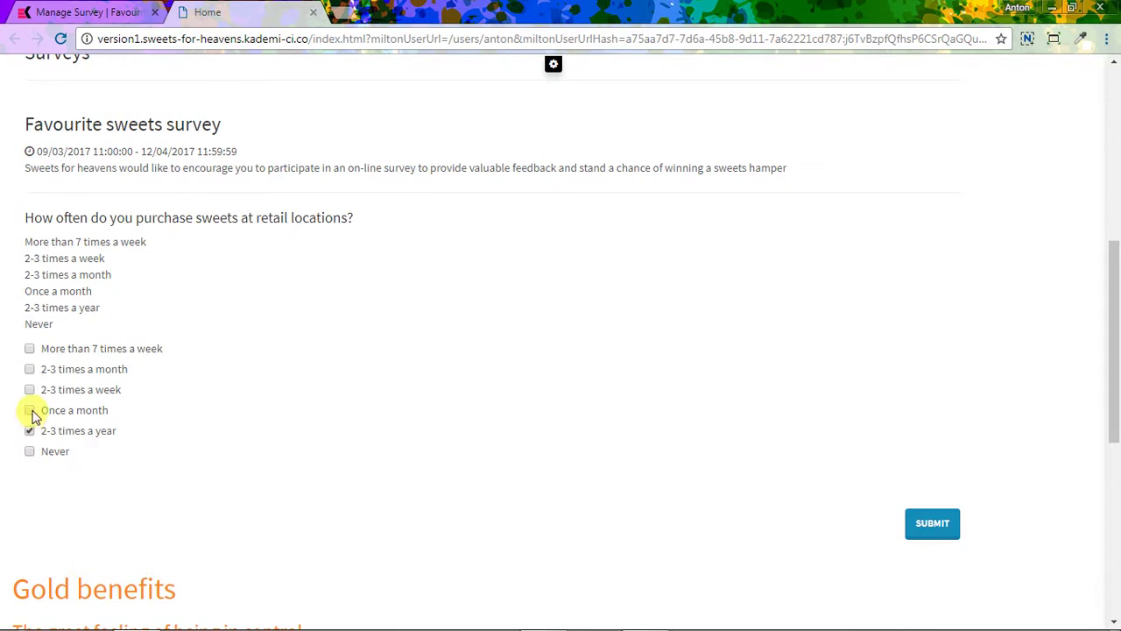
{"action": "left_click", "coordinate": [941, 536]}
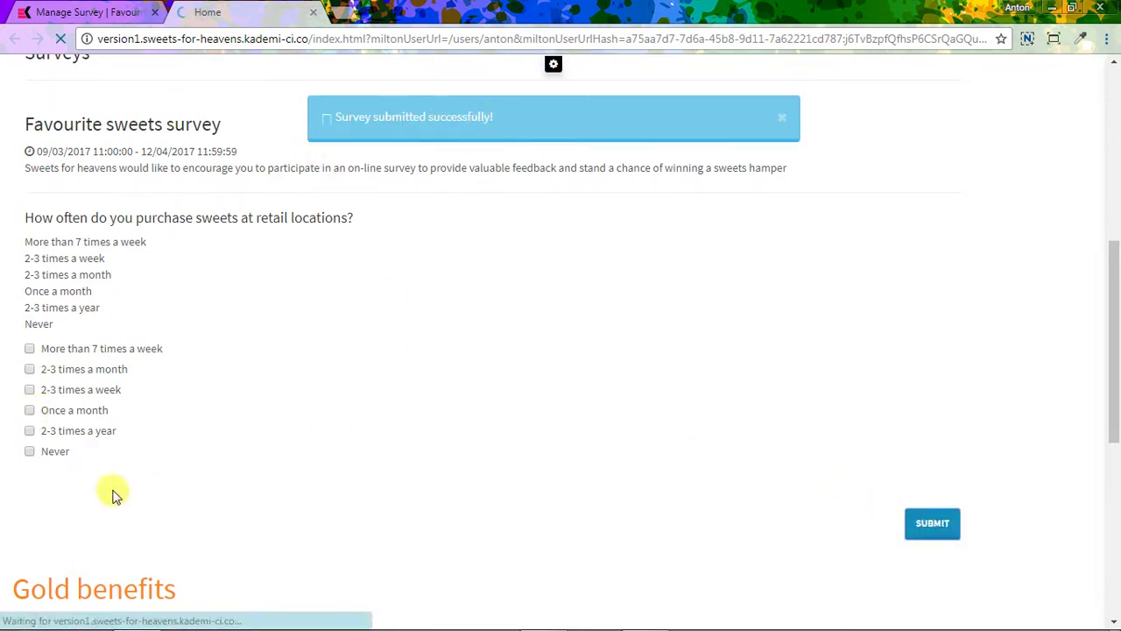
{"action": "scroll", "coordinate": [139, 417], "scroll_direction": "down", "scroll_amount": 4}
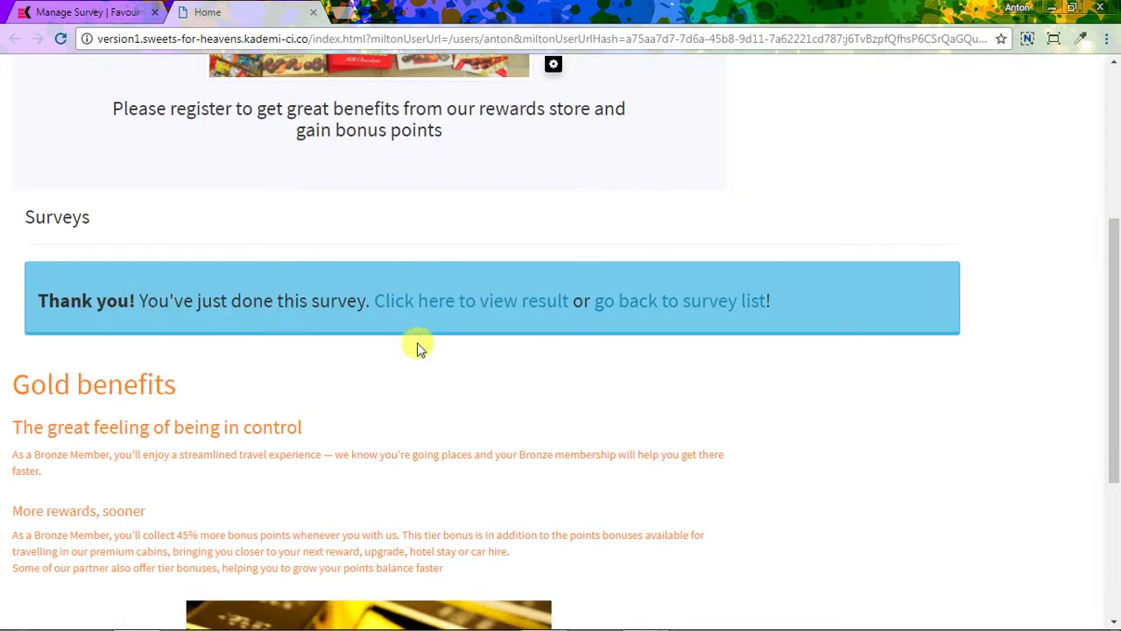
{"action": "scroll", "coordinate": [321, 459], "scroll_direction": "down", "scroll_amount": 3}
{"action": "scroll", "coordinate": [320, 458], "scroll_direction": "up", "scroll_amount": 7}
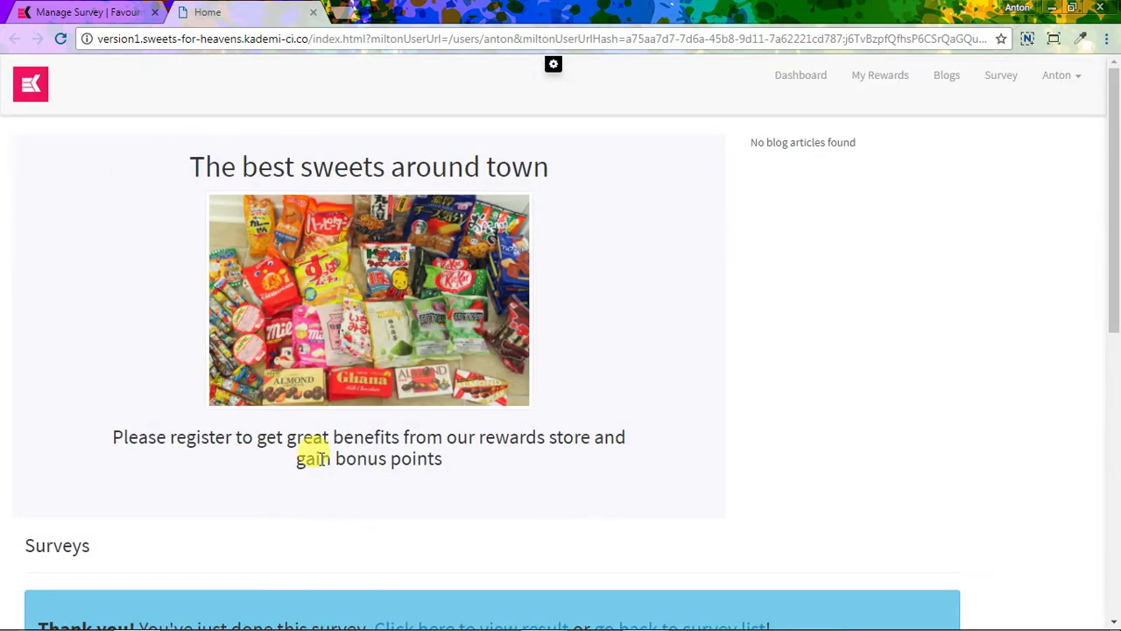